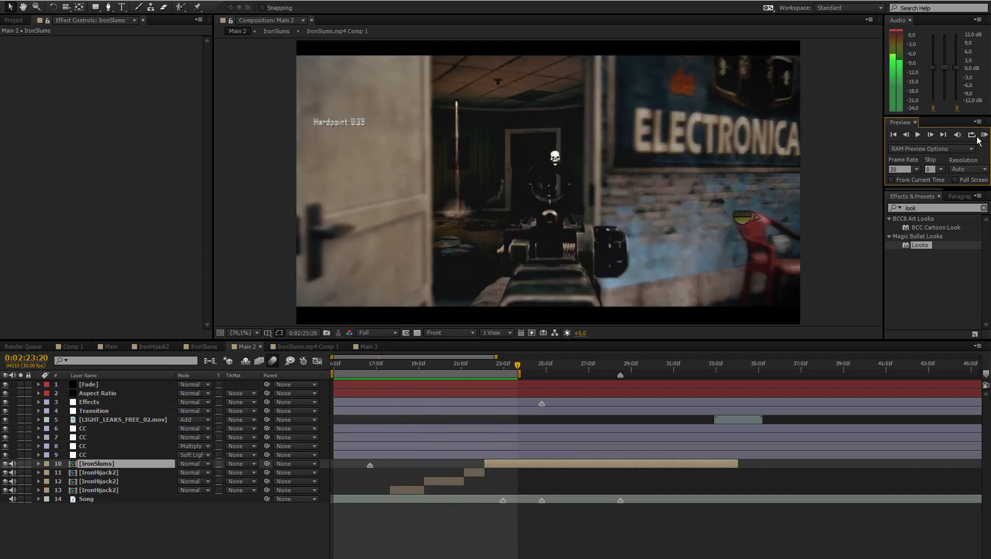
# Step: Start the Main 2 work area at 0:02:20:04, just before the clip change, and RAM-preview it
pyautogui.moveTo(462, 370)
pyautogui.mouseDown()
pyautogui.moveTo(486, 368)
pyautogui.moveTo(468, 369)
pyautogui.moveTo(477, 363)
pyautogui.mouseUp()
pyautogui.press('space')
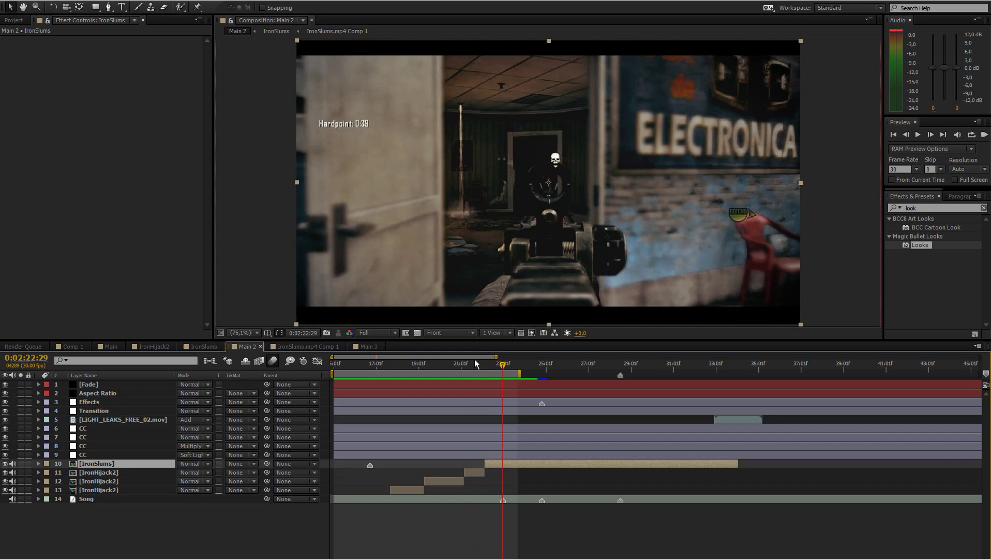
pyautogui.click(444, 364)
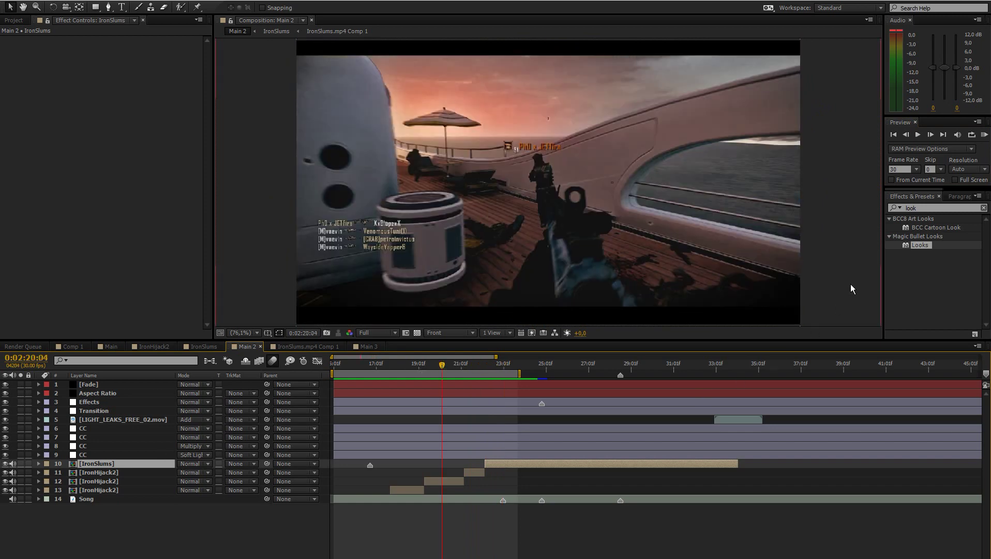
pyautogui.press('b')
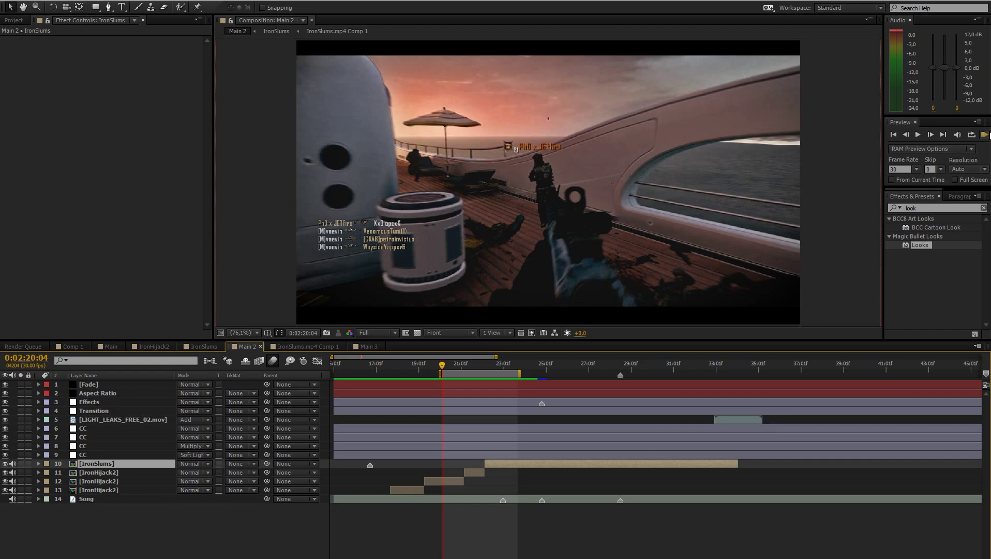
pyautogui.click(985, 135)
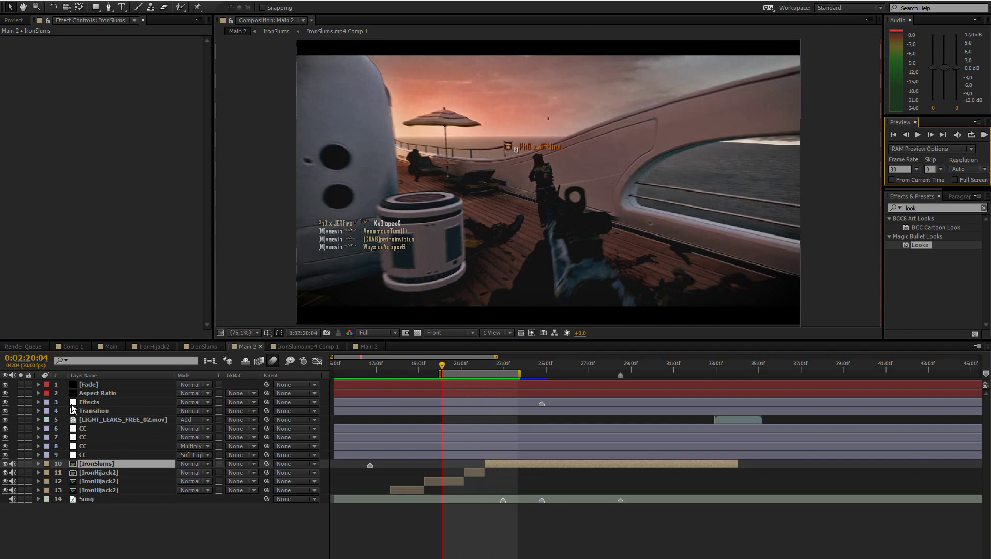
# Step: Toggle the four CC adjustment layers off and back on to compare the look
pyautogui.click(85, 455)
pyautogui.keyDown('shift'); pyautogui.click(80, 429); pyautogui.keyUp('shift')
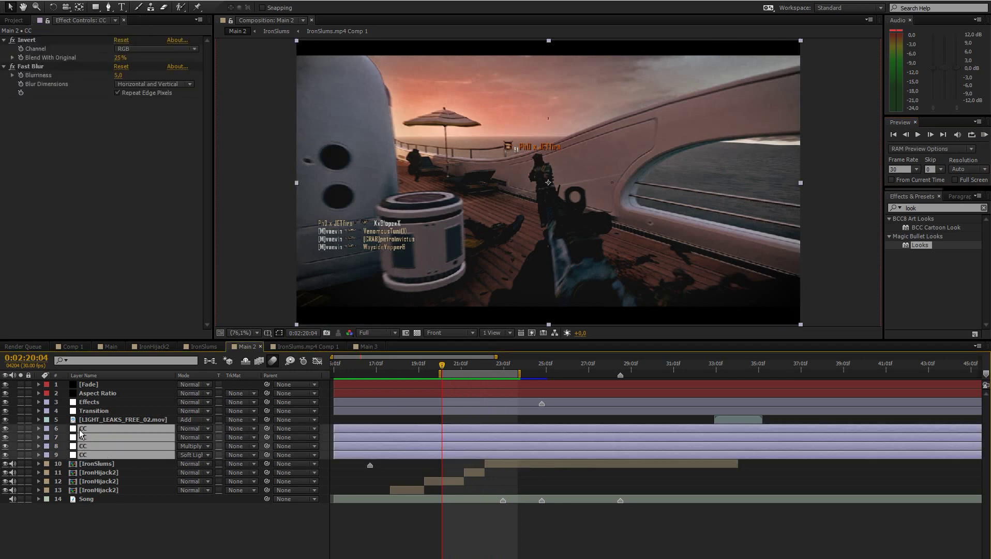
pyautogui.click(8, 434)
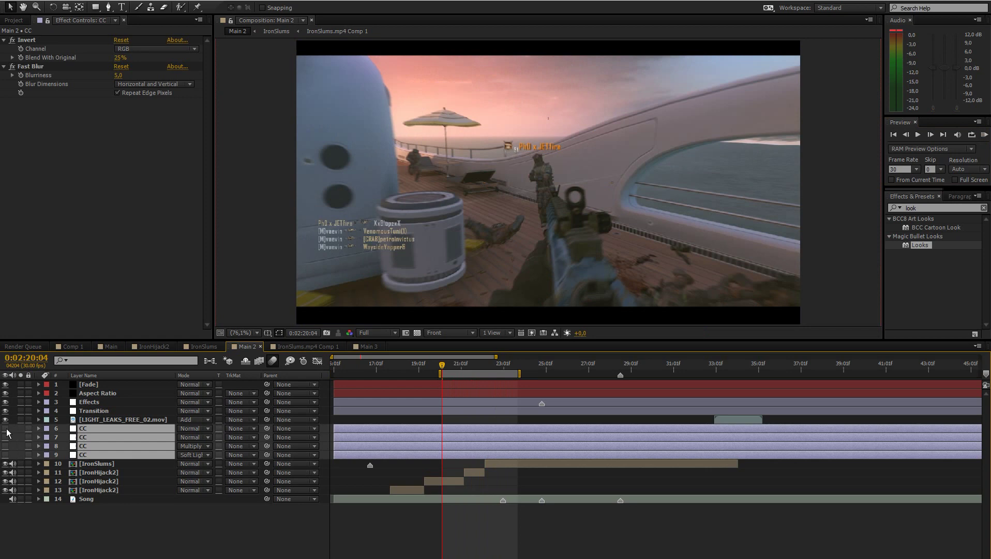
pyautogui.click(7, 433)
pyautogui.click(8, 433)
# Step: In Main 3, collapse all layer properties and reveal the Song layer's audio waveform
pyautogui.click(367, 347)
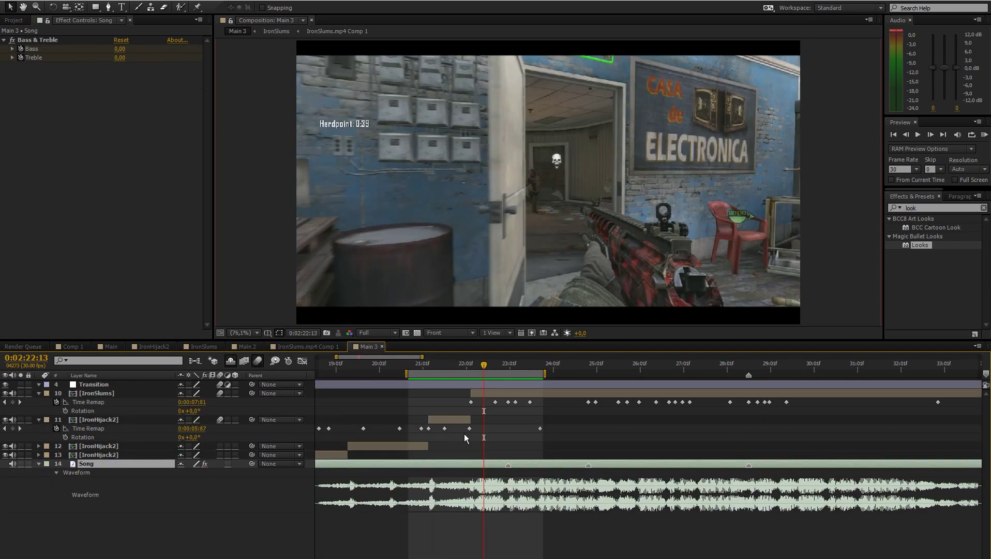
pyautogui.click(485, 432)
pyautogui.hotkey('ctrl', 'a')
pyautogui.hotkey('ctrl', '`')
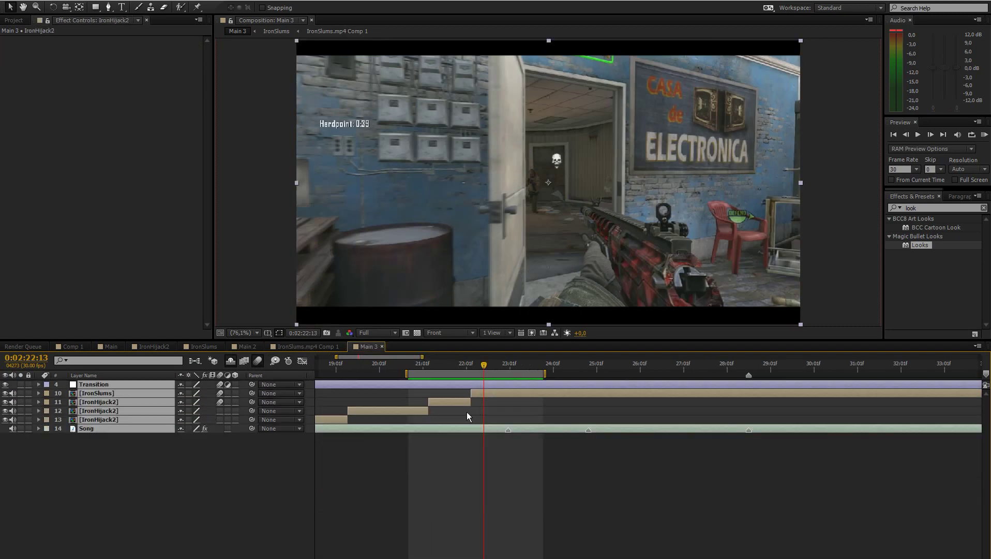
pyautogui.click(473, 413)
pyautogui.click(473, 393)
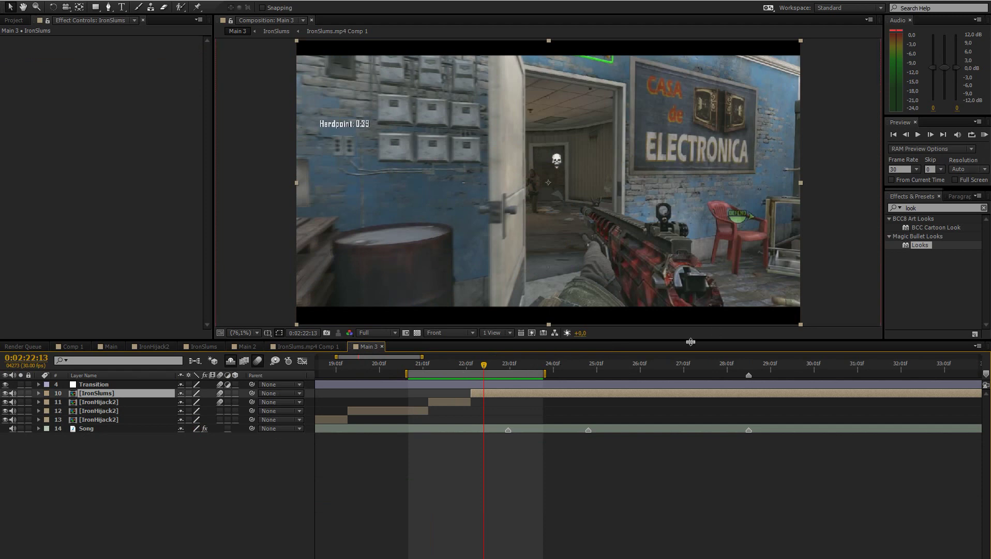
pyautogui.click(464, 428)
pyautogui.press('l')
pyautogui.press('l')
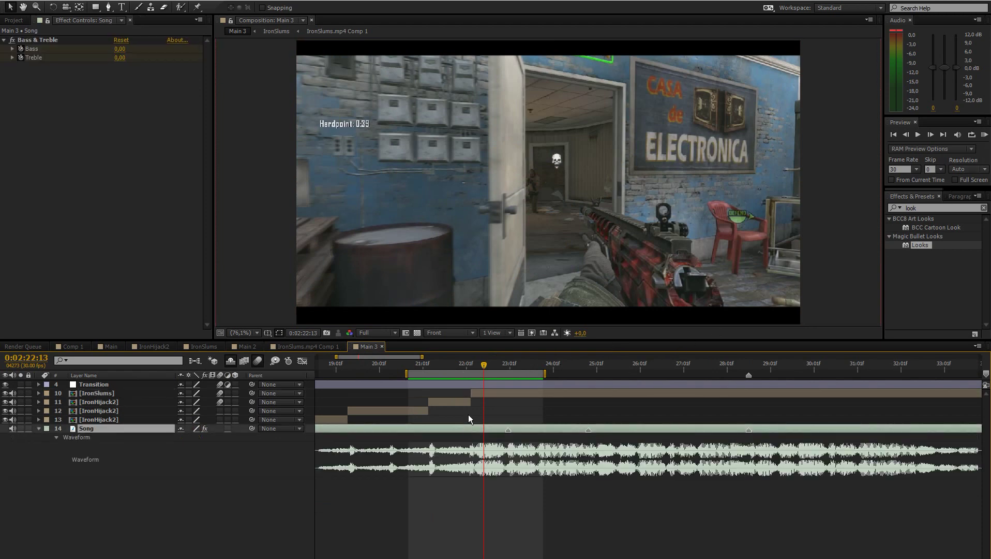
# Step: Give the three IronHijack2 layers an Orange label
pyautogui.moveTo(469, 369); pyautogui.dragTo(458, 366)
pyautogui.click(444, 403)
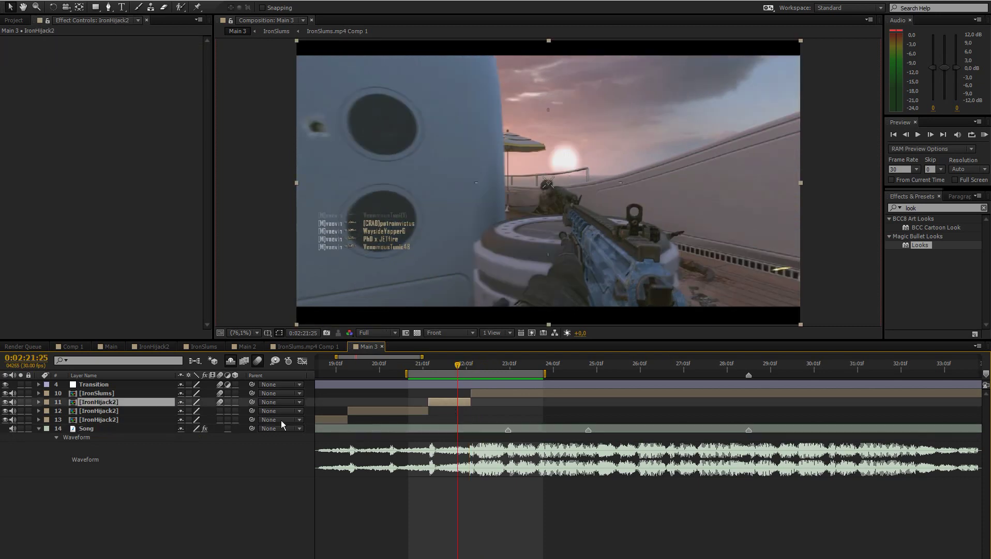
pyautogui.keyDown('shift'); pyautogui.click(317, 420); pyautogui.keyUp('shift')
pyautogui.click(43, 401)
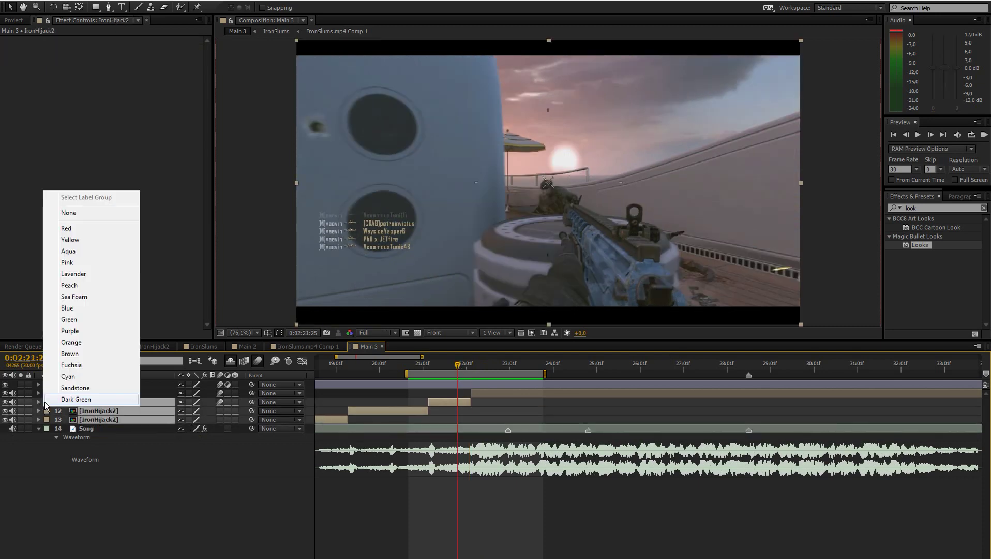
pyautogui.click(72, 351)
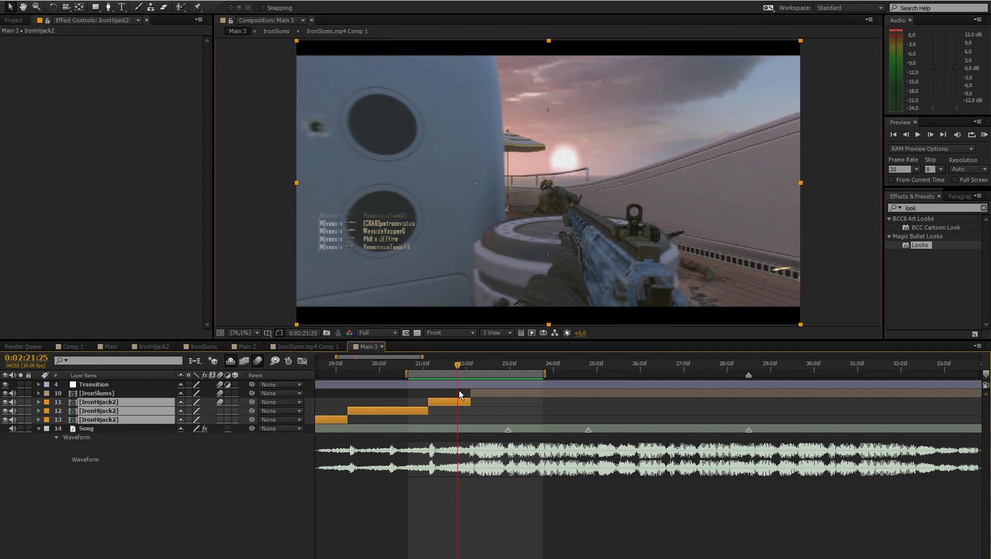
# Step: Preview through the cut and park the time at 0:02:22:04 with IronSlums selected
pyautogui.moveTo(465, 364)
pyautogui.mouseDown()
pyautogui.moveTo(509, 362)
pyautogui.moveTo(462, 364)
pyautogui.mouseUp()
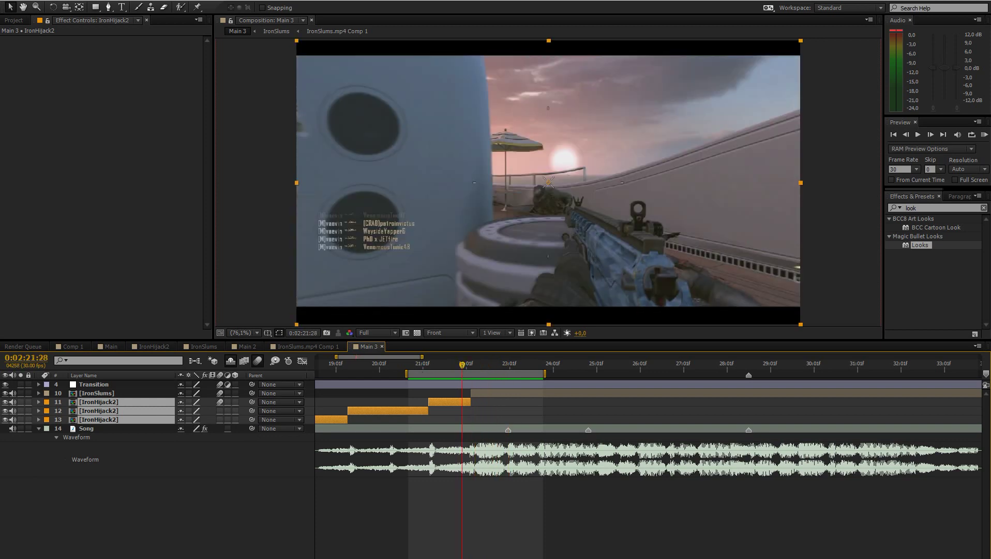
pyautogui.click(986, 135)
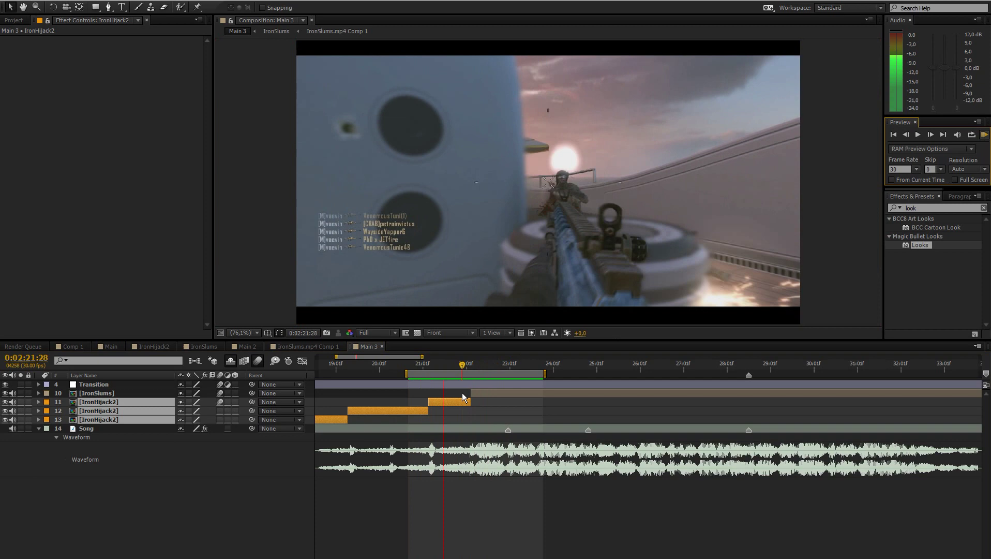
pyautogui.press('space')
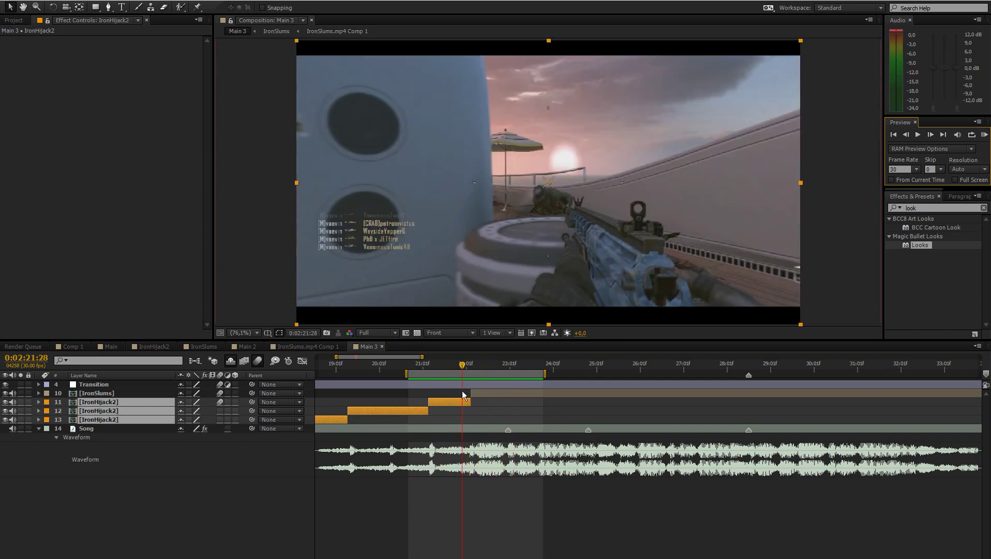
pyautogui.moveTo(460, 369); pyautogui.dragTo(457, 368)
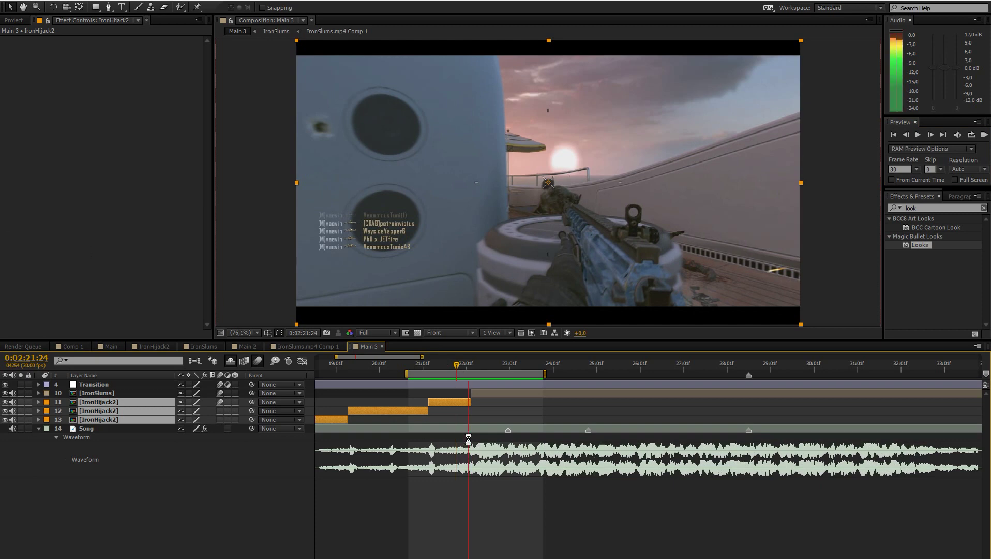
pyautogui.click(470, 368)
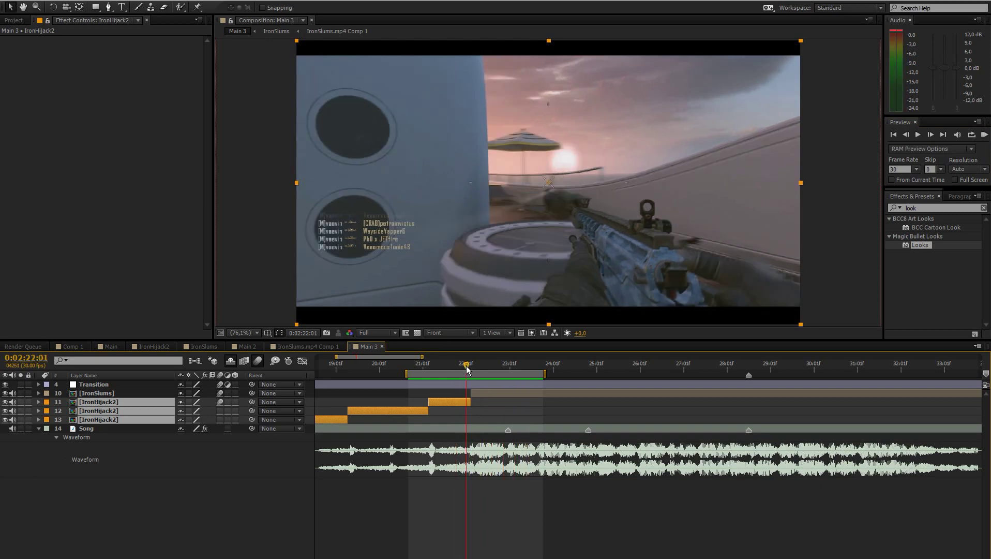
pyautogui.moveTo(470, 368); pyautogui.dragTo(471, 368)
pyautogui.click(477, 392)
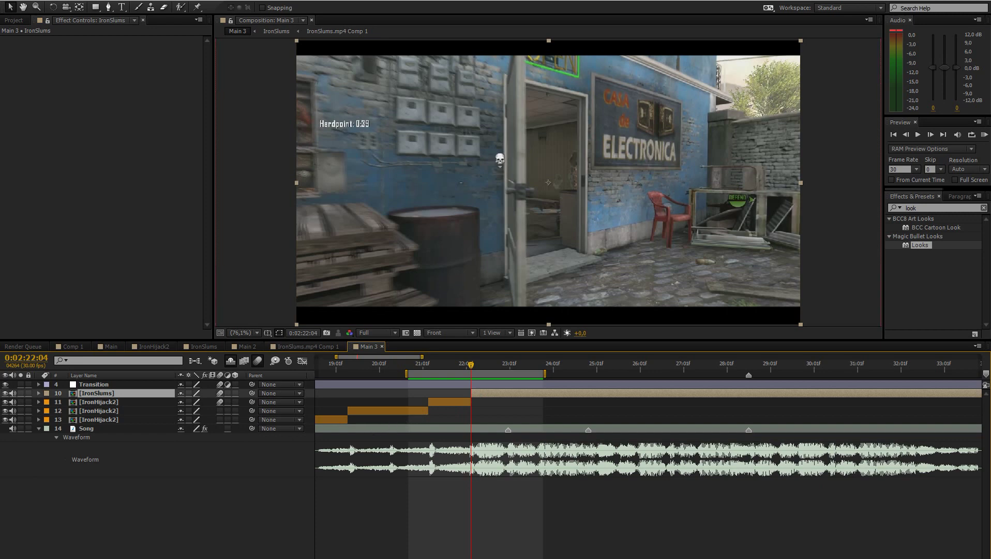
# Step: Keyframe Rotation at the cut: IronSlums at 25° and IronHijack2 at −25°
pyautogui.keyDown('shift'); pyautogui.click(462, 401); pyautogui.keyUp('shift')
pyautogui.press('r')
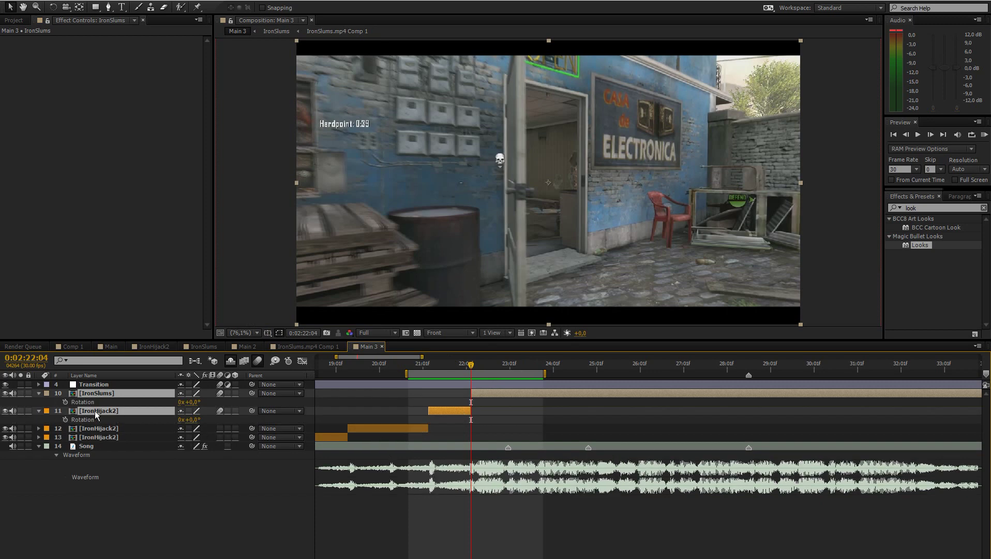
pyautogui.click(66, 401)
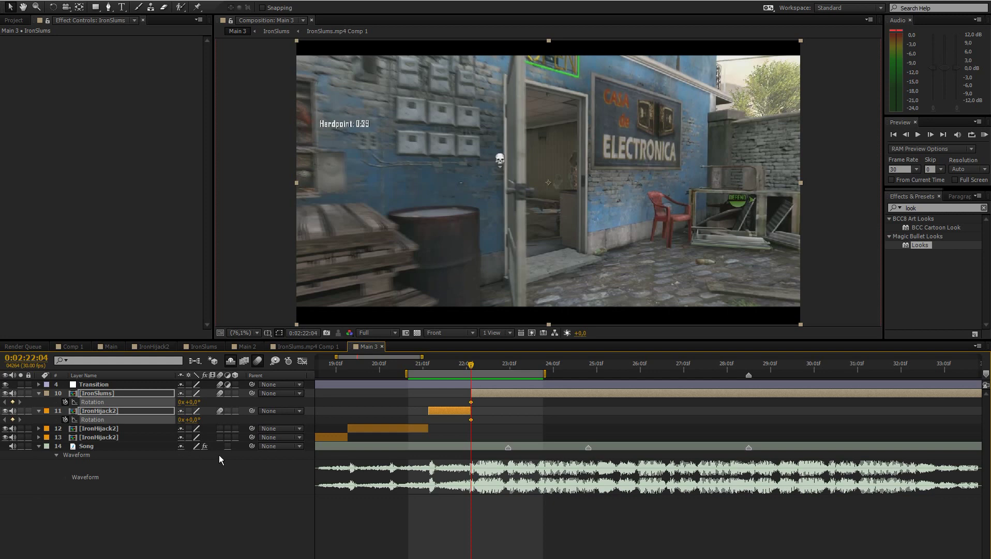
pyautogui.click(205, 415)
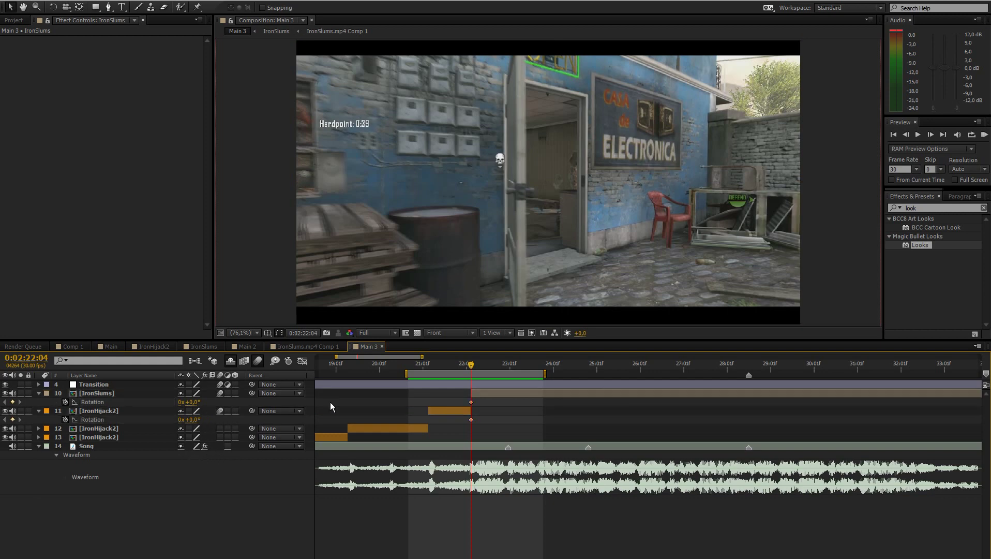
pyautogui.click(489, 393)
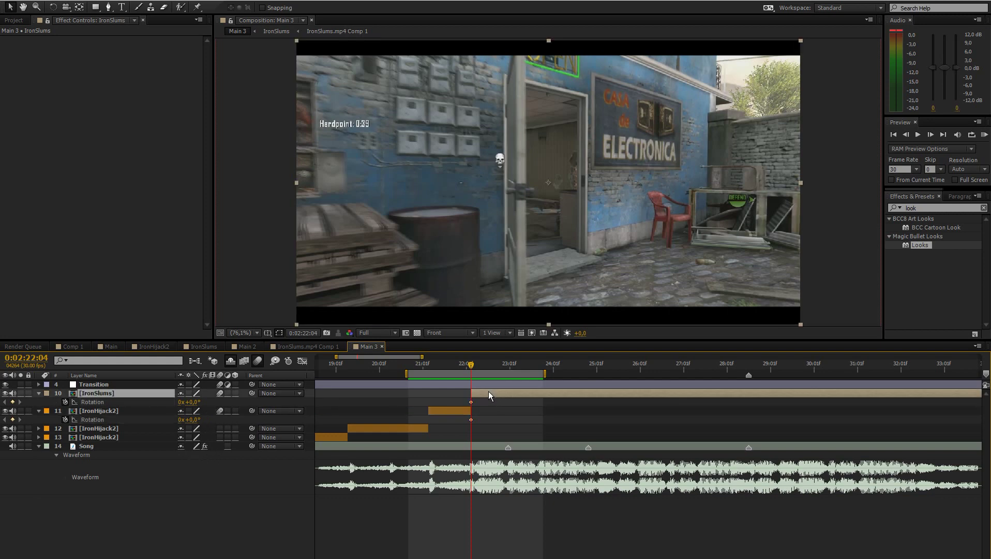
pyautogui.click(195, 403)
pyautogui.write('25')
pyautogui.press('Return')
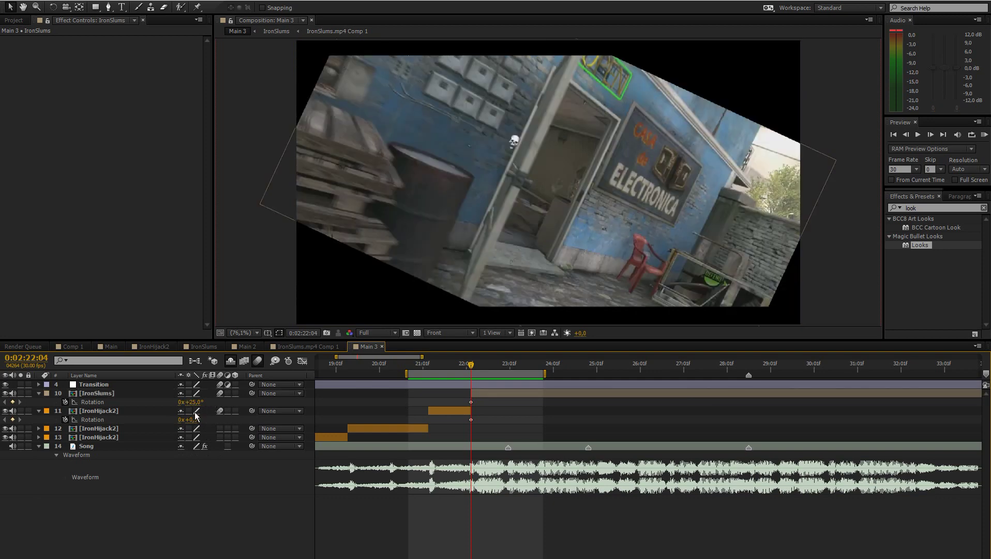
pyautogui.click(154, 409)
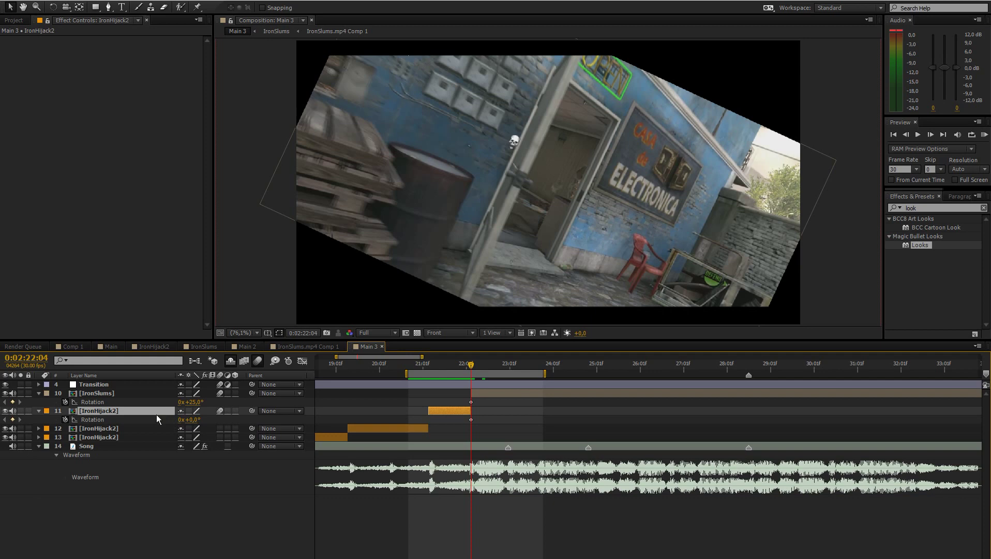
pyautogui.click(195, 419)
pyautogui.click(216, 417)
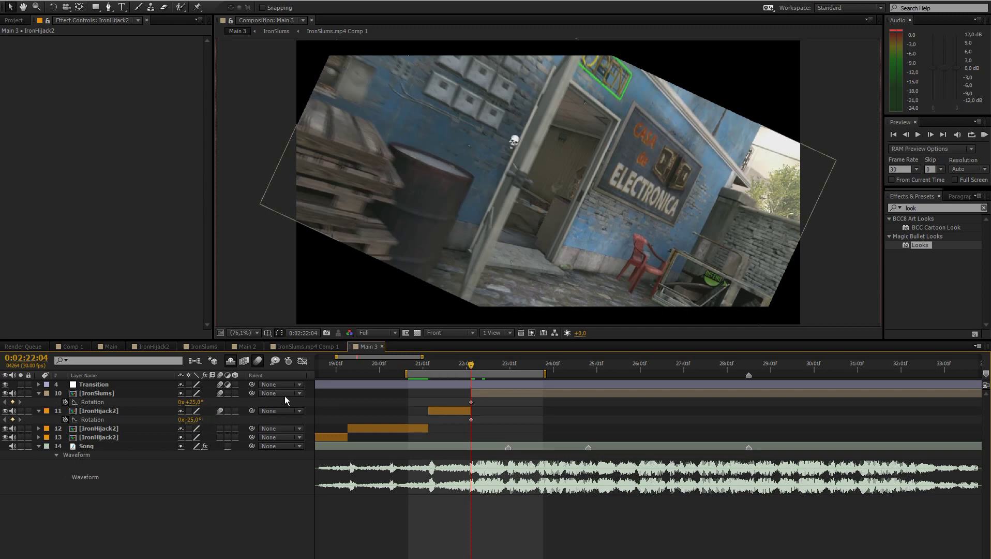
# Step: Add an IronHijack2 Rotation keyframe of 0° at 0:02:21:24, ten frames before the cut
pyautogui.hotkey('shift', 'pageup')
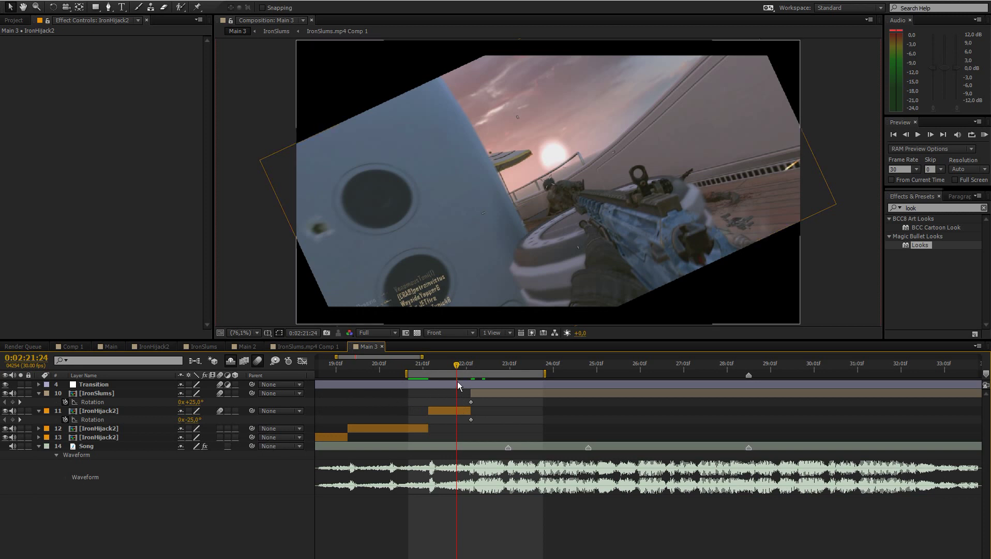
pyautogui.press('pagedown')
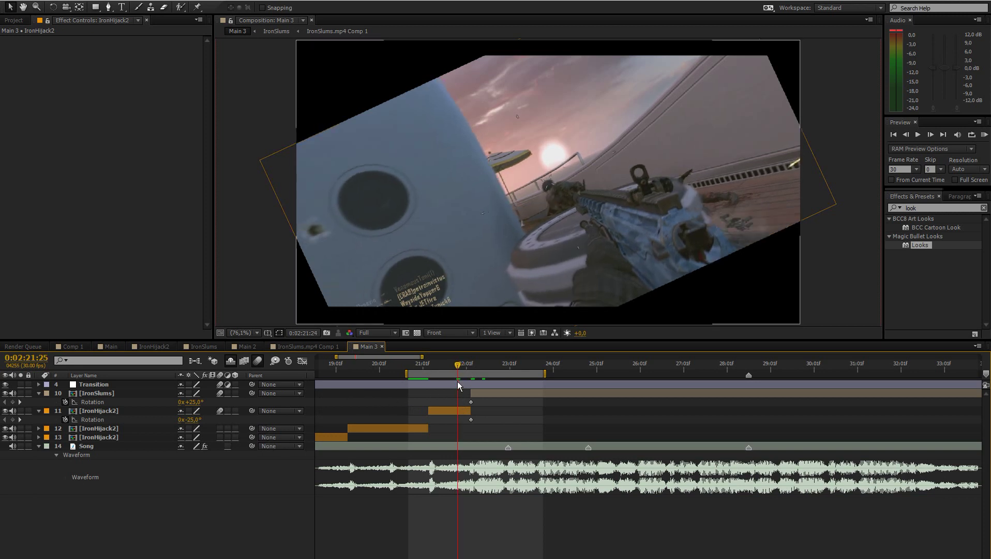
pyautogui.press('pageup')
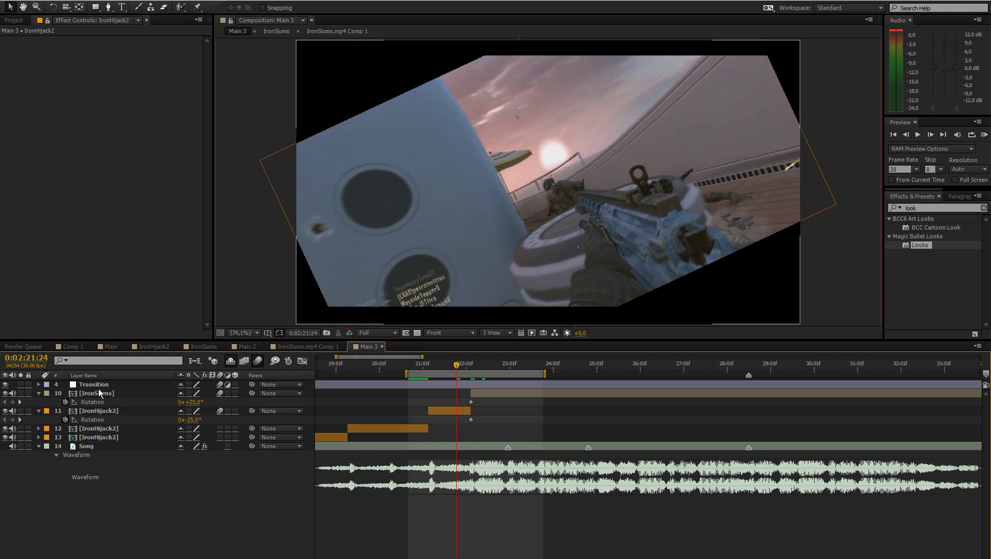
pyautogui.click(99, 394)
pyautogui.click(96, 411)
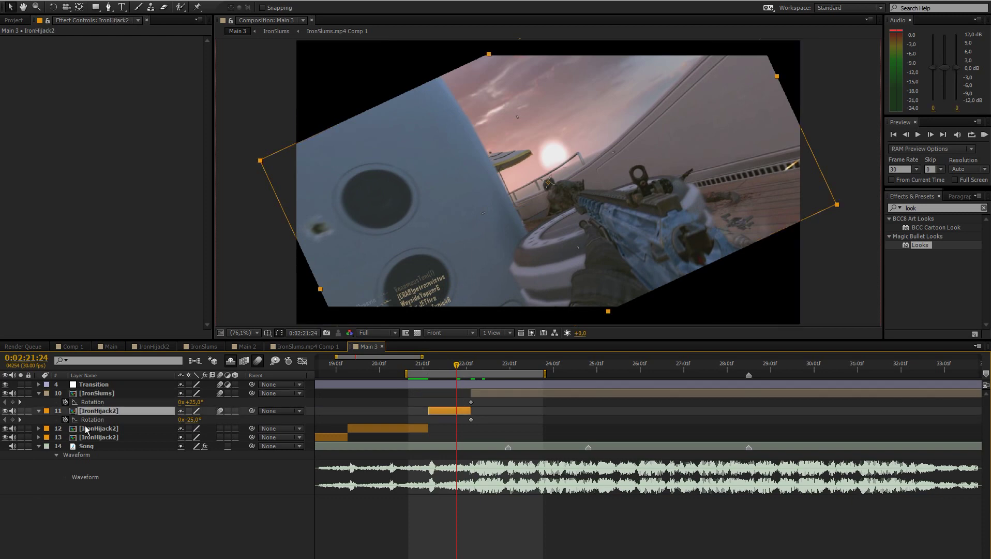
pyautogui.click(193, 419)
pyautogui.write('9')
pyautogui.click(232, 423)
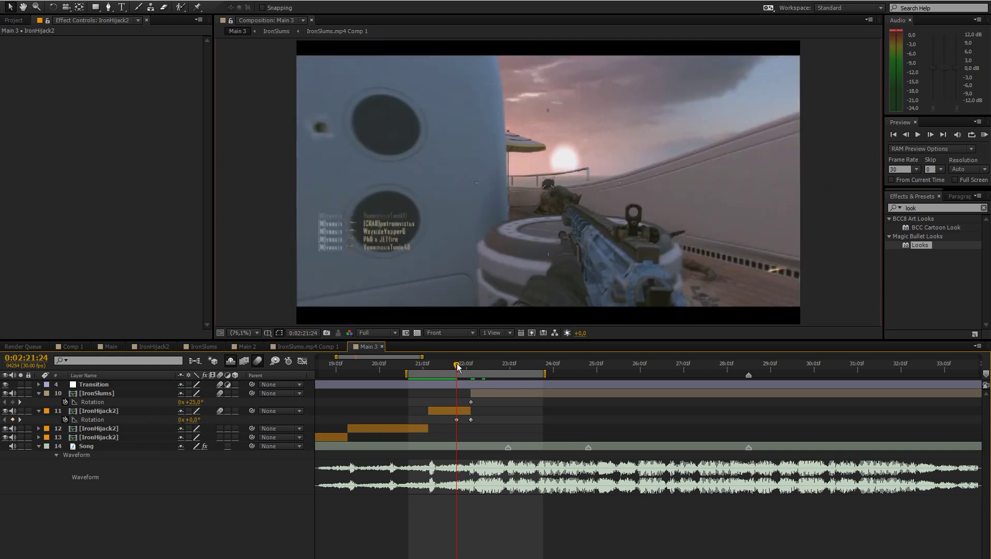
# Step: Scrub and play through the transition to check the opposing rotations
pyautogui.moveTo(457, 366); pyautogui.dragTo(473, 366)
pyautogui.click(480, 396)
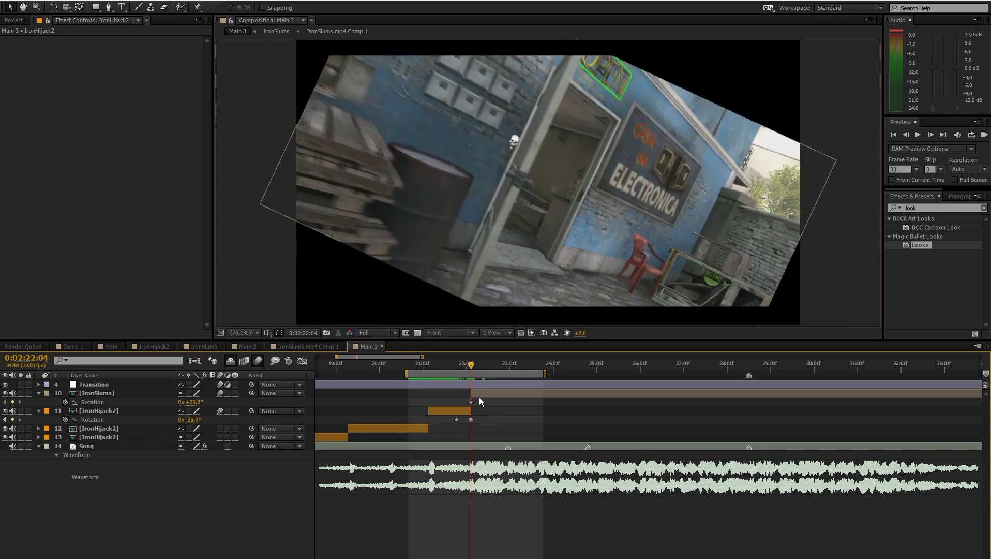
pyautogui.press('space')
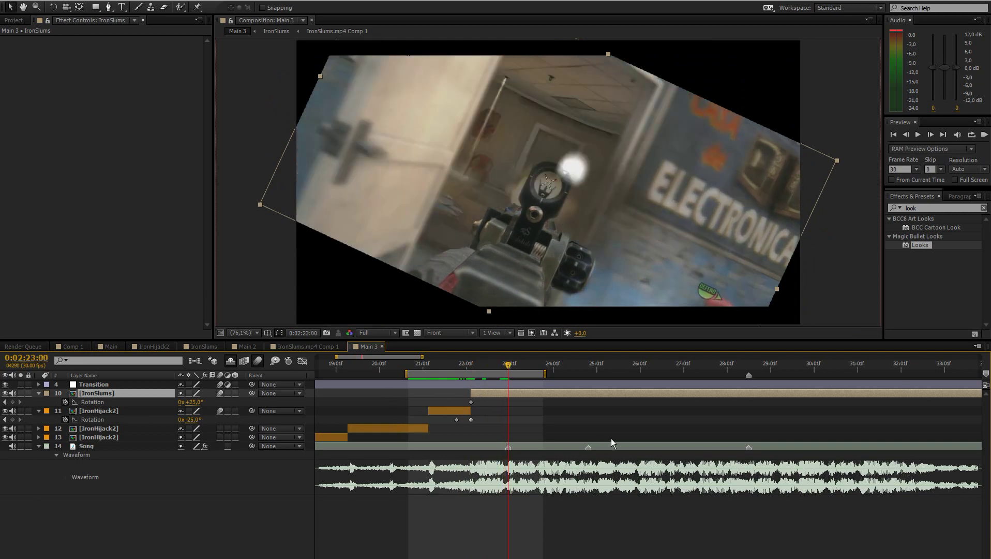
# Step: Key IronSlums Rotation 0° at 0:02:23:00 and select both layers' rotation keyframes for easing
pyautogui.click(195, 402)
pyautogui.write('0')
pyautogui.press('Return')
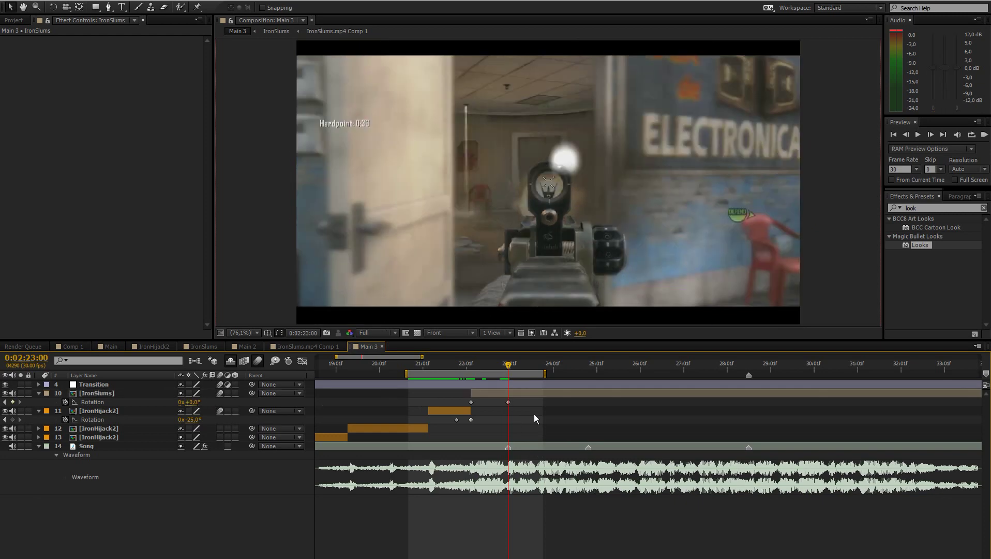
pyautogui.moveTo(514, 405); pyautogui.dragTo(412, 404)
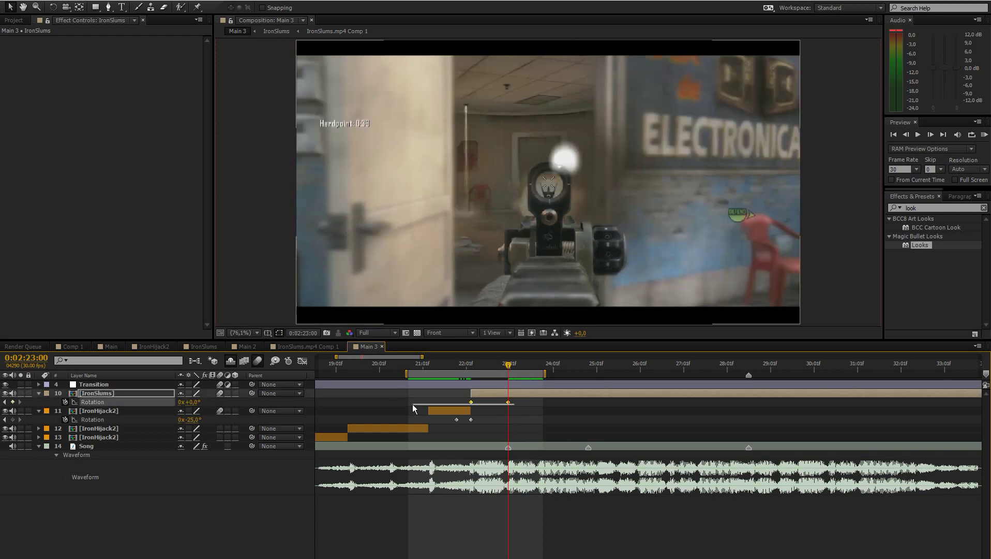
pyautogui.click(452, 410)
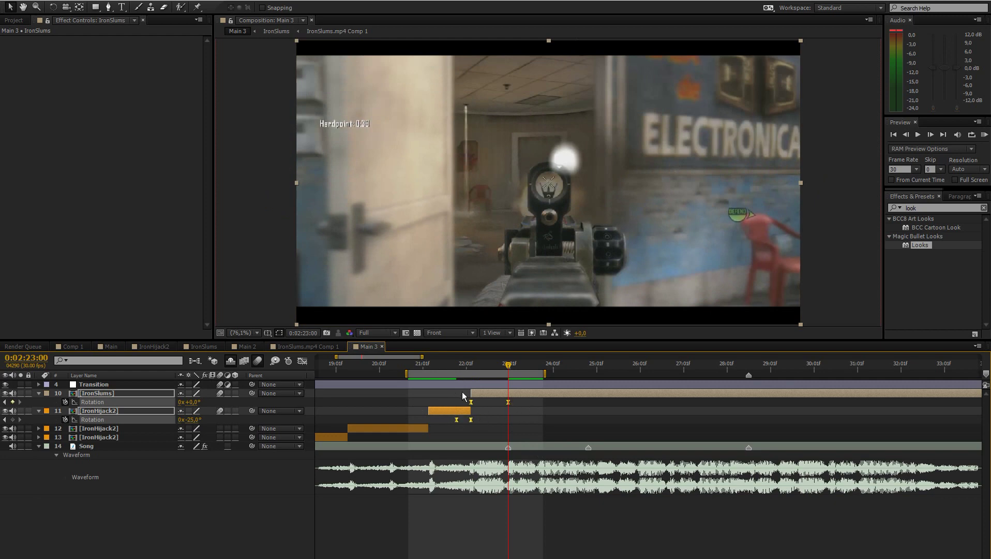
pyautogui.moveTo(453, 366)
pyautogui.mouseDown()
pyautogui.moveTo(507, 369)
pyautogui.moveTo(455, 373)
pyautogui.moveTo(472, 373)
pyautogui.mouseUp()
# Step: Apply the Distort > Transform effect to the Transition layer
pyautogui.click(89, 385)
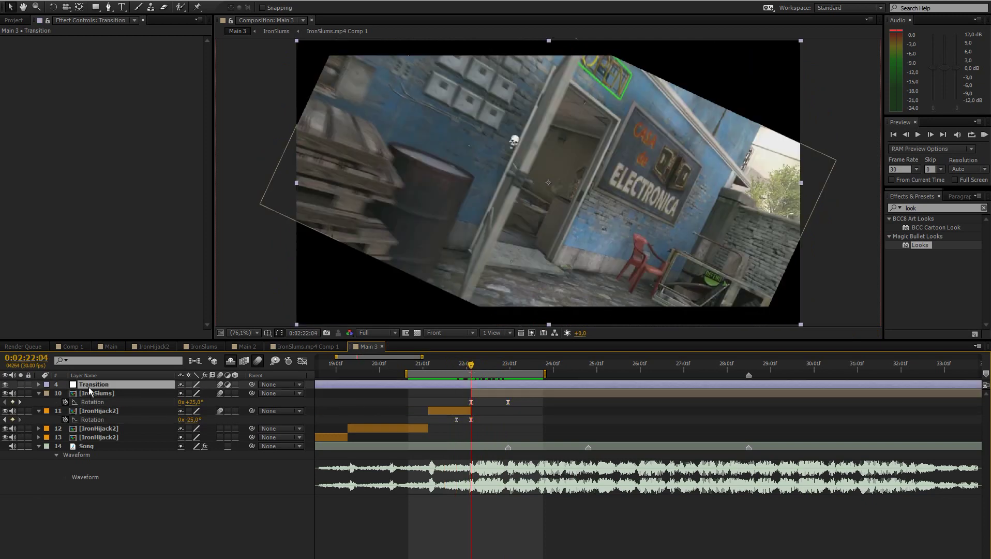
pyautogui.rightClick(111, 498)
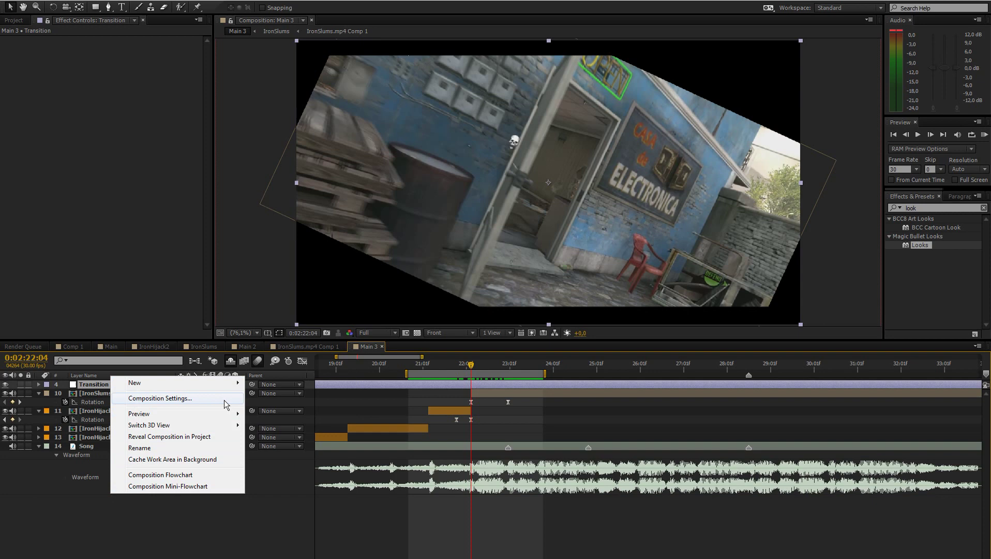
pyautogui.click(286, 512)
pyautogui.click(413, 383)
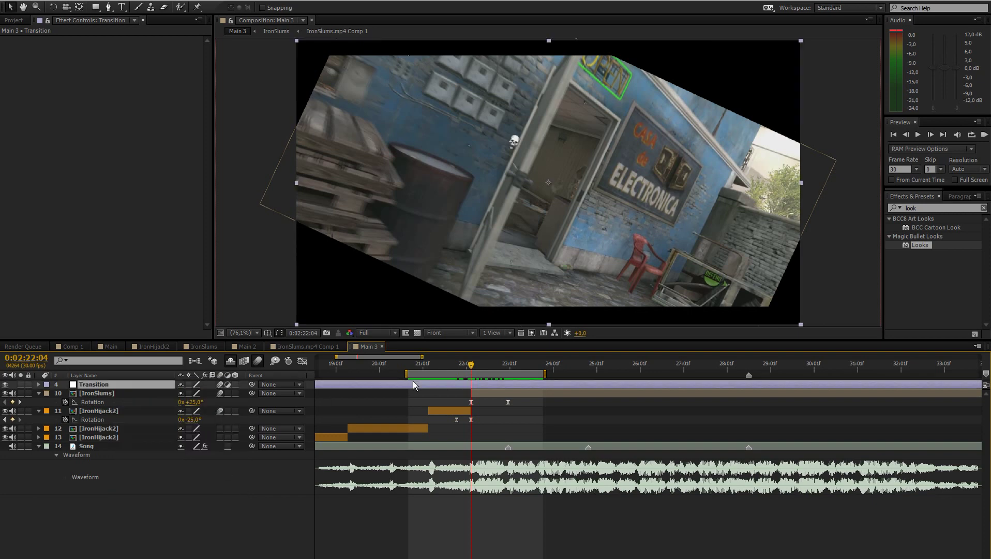
pyautogui.click(923, 207)
pyautogui.write('t')
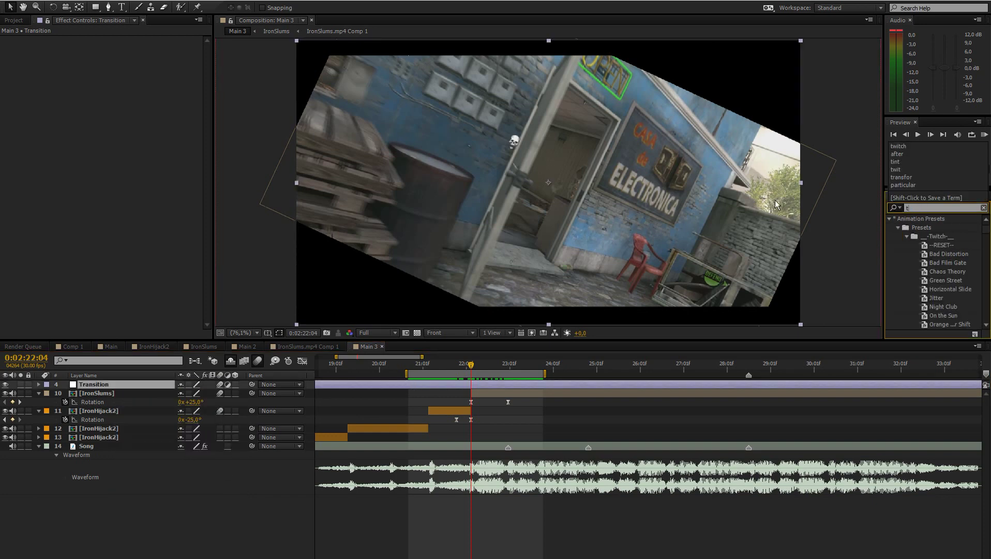
pyautogui.write('ransfor')
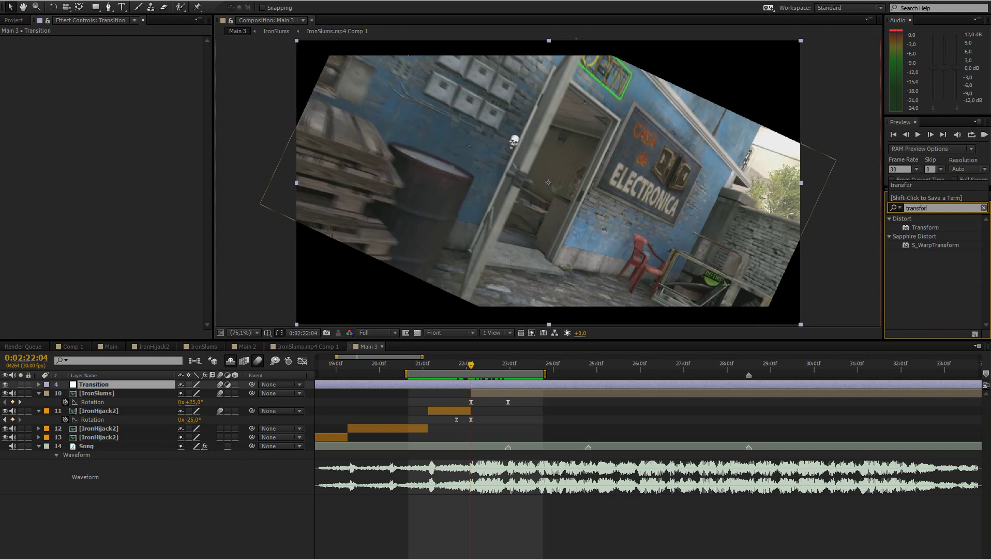
pyautogui.press('Return')
pyautogui.moveTo(924, 228); pyautogui.dragTo(450, 384)
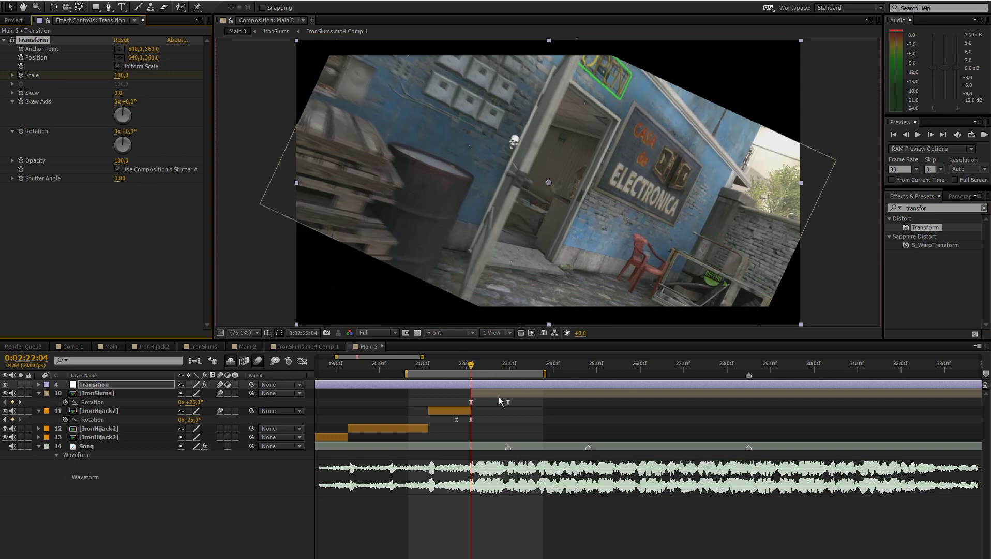
# Step: Keyframe the Transform Scale at 100 at 0:02:21:24 and raise it at the cut
pyautogui.press('u')
pyautogui.click(456, 364)
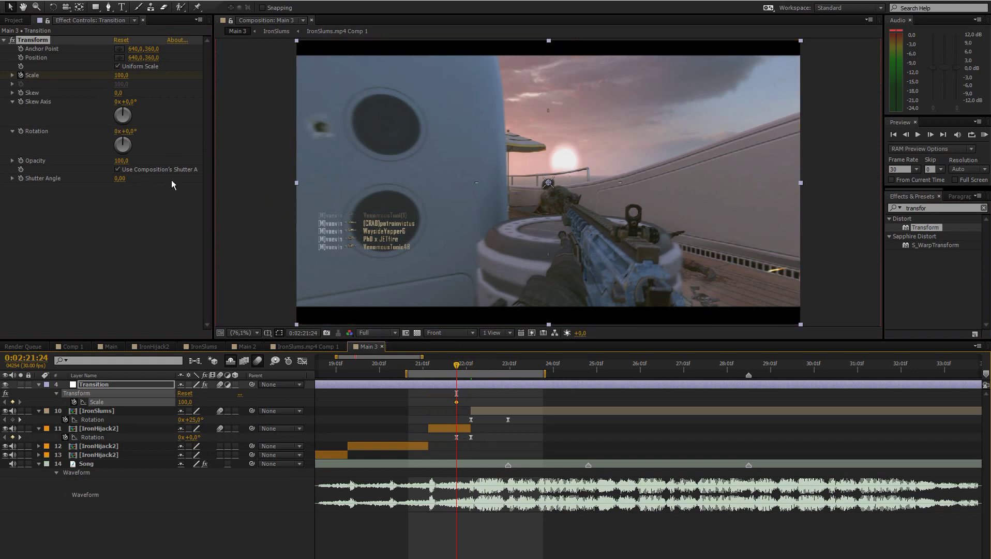
pyautogui.click(471, 370)
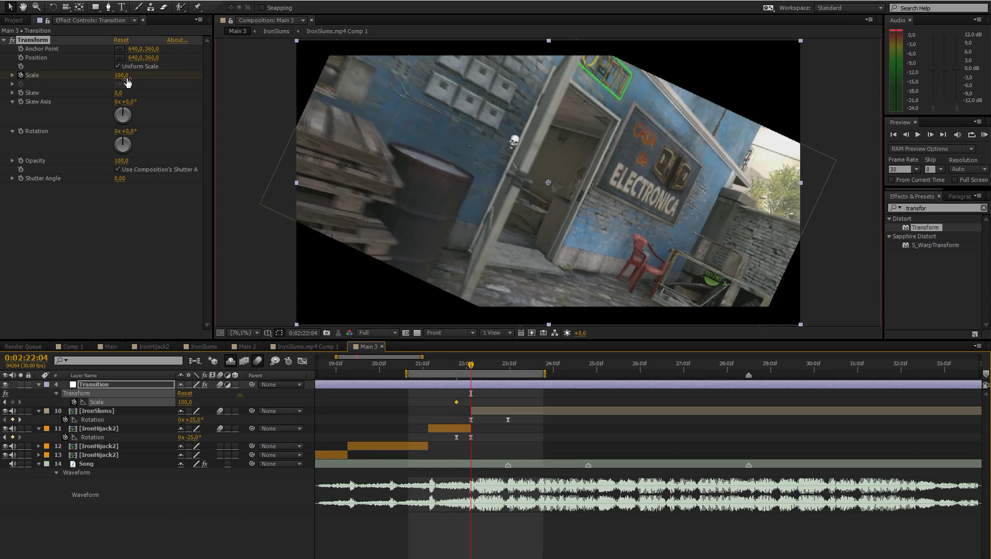
pyautogui.moveTo(130, 76); pyautogui.dragTo(138, 76)
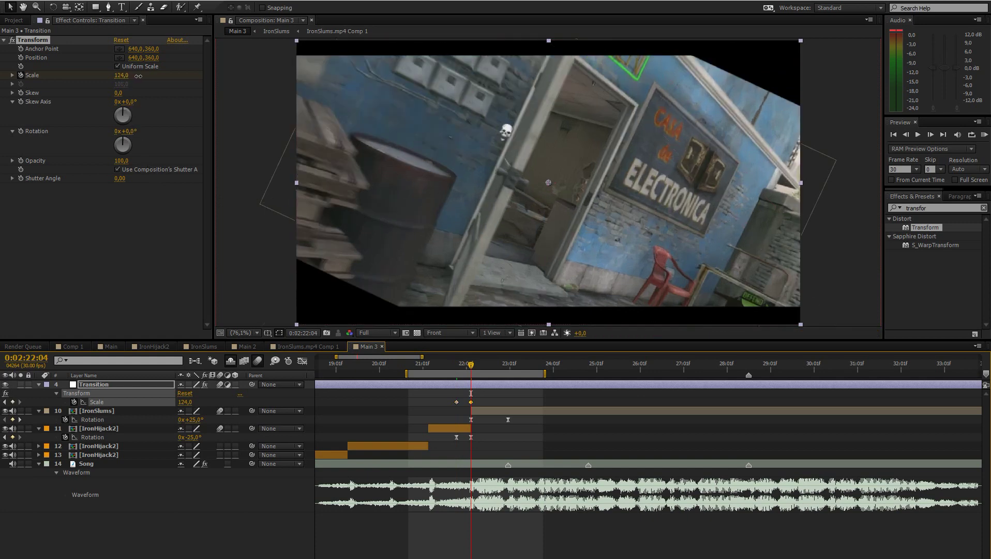
pyautogui.moveTo(138, 76); pyautogui.dragTo(164, 81)
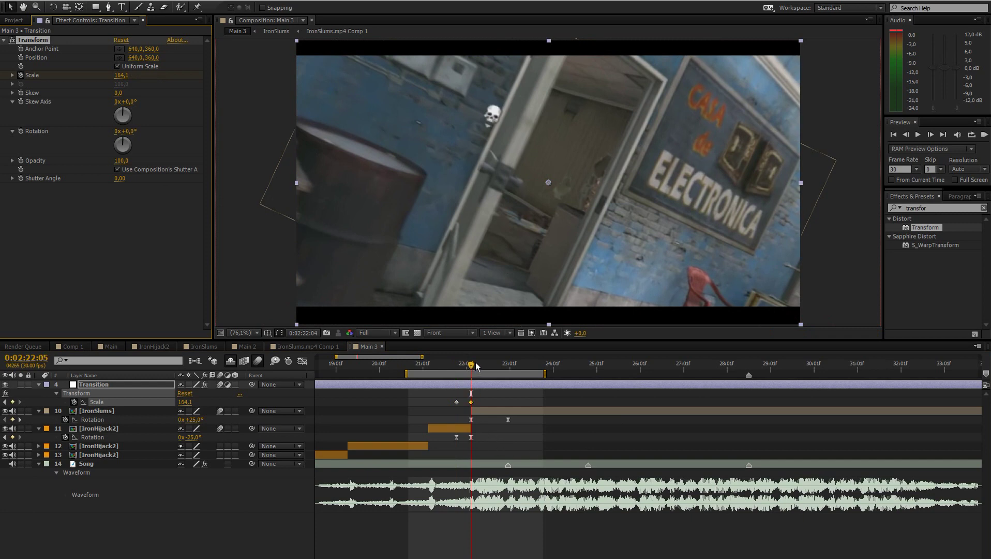
# Step: Set Scale back to 100 at 0:02:23:00 and Easy Ease all three Scale keyframes
pyautogui.moveTo(477, 366); pyautogui.dragTo(510, 368)
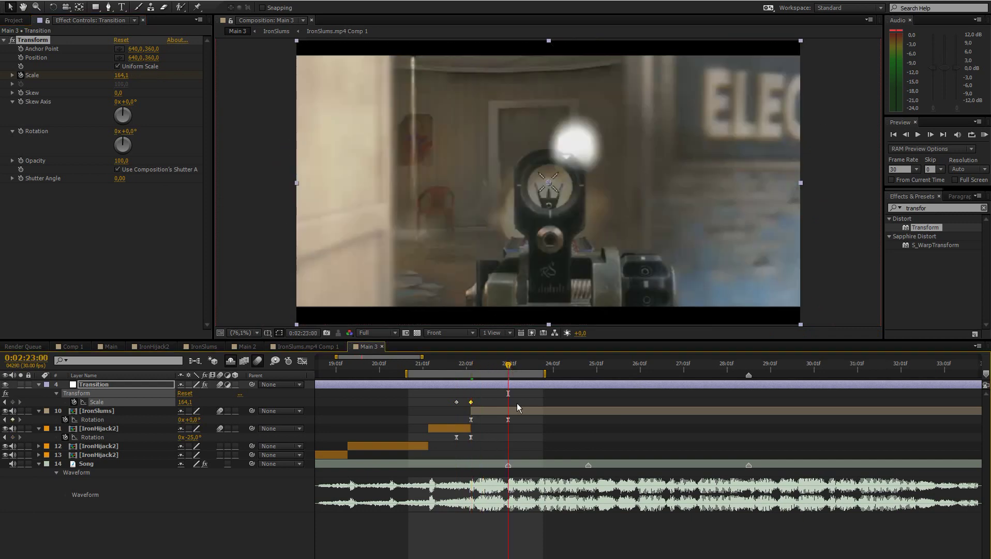
pyautogui.click(121, 75)
pyautogui.write('100')
pyautogui.press('Return')
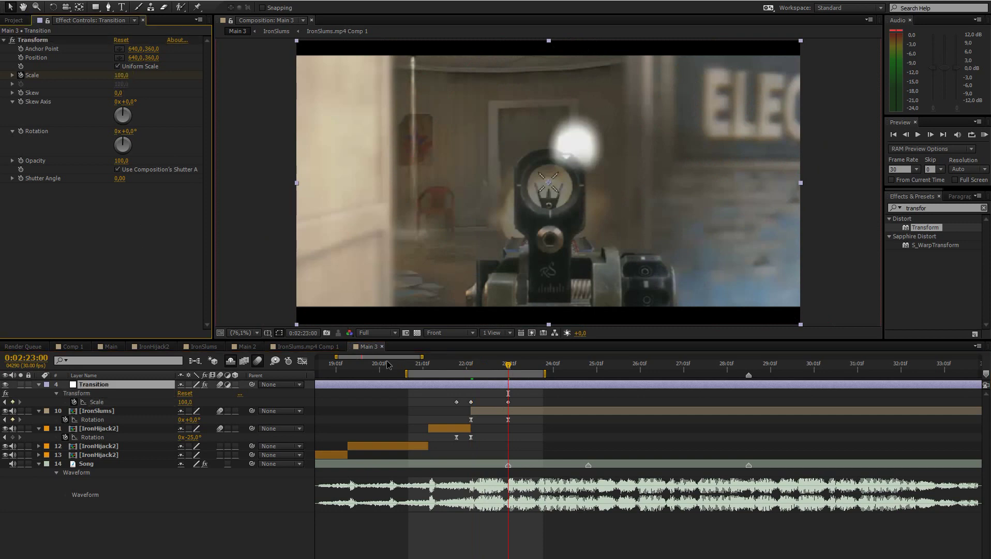
pyautogui.moveTo(526, 404); pyautogui.dragTo(416, 404)
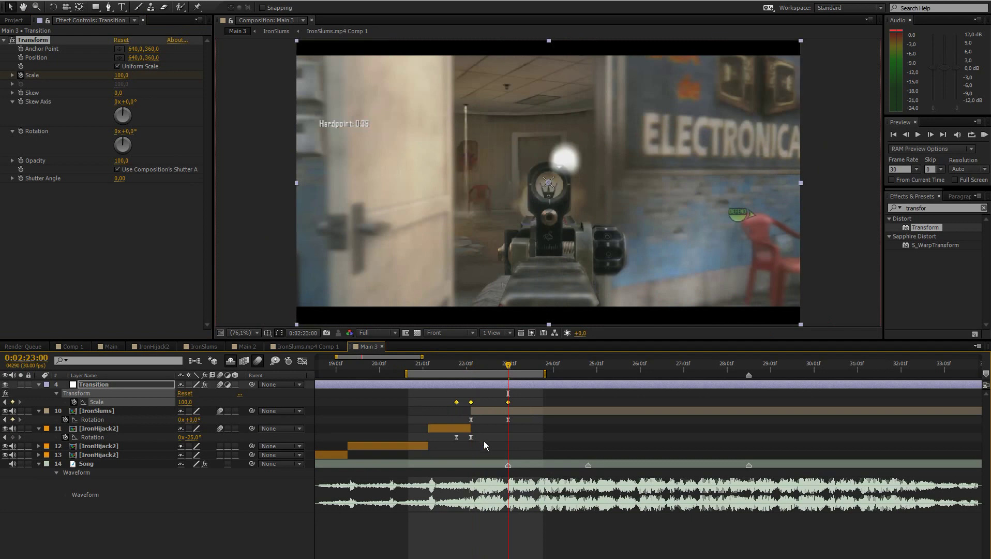
pyautogui.press('F9')
pyautogui.click(469, 365)
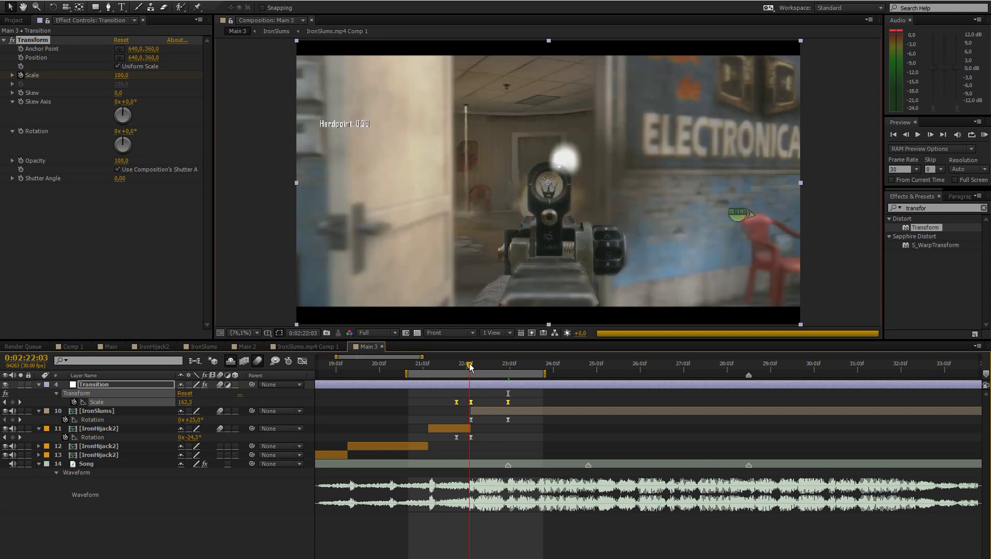
# Step: Enable motion blur on Transition, IronSlums and all IronHijack2 layers, plus the composition switch
pyautogui.moveTo(471, 367); pyautogui.dragTo(473, 366)
pyautogui.moveTo(220, 383); pyautogui.dragTo(221, 430)
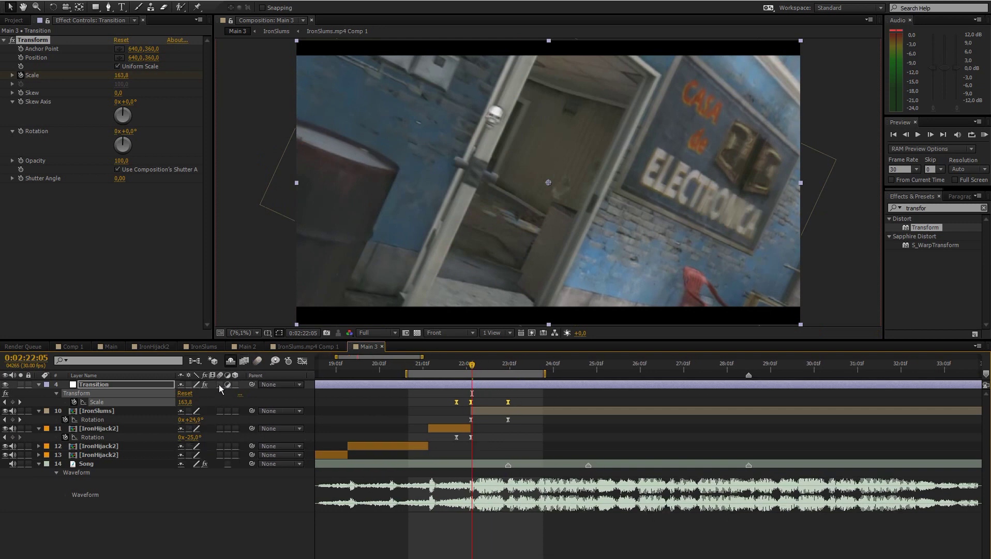
pyautogui.moveTo(219, 445); pyautogui.dragTo(220, 455)
pyautogui.click(256, 362)
pyautogui.moveTo(471, 368)
pyautogui.mouseDown()
pyautogui.moveTo(488, 369)
pyautogui.moveTo(464, 371)
pyautogui.mouseUp()
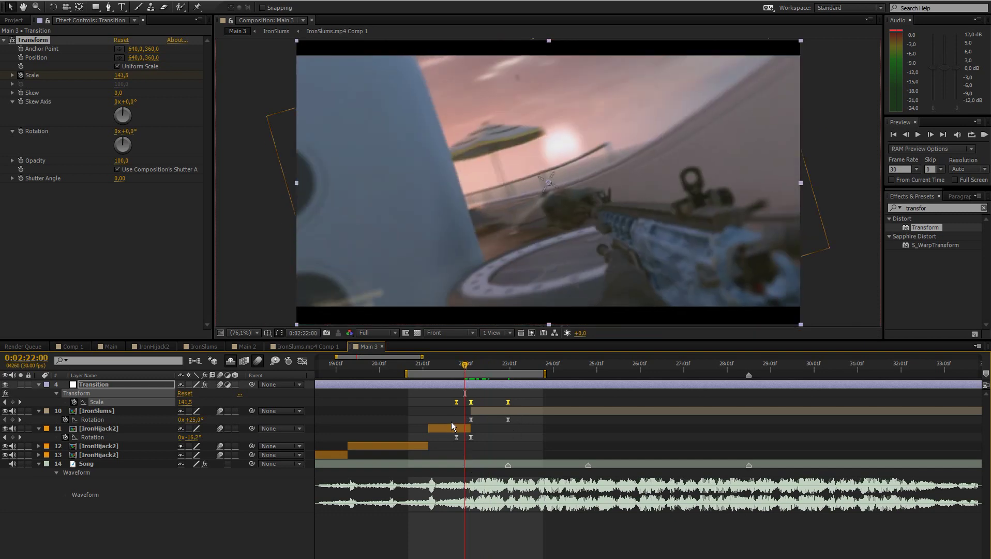
# Step: In the Graph Editor, drag IronSlums' 25° keyframe handle so rotation drops sharply after the cut
pyautogui.moveTo(461, 415); pyautogui.dragTo(537, 424)
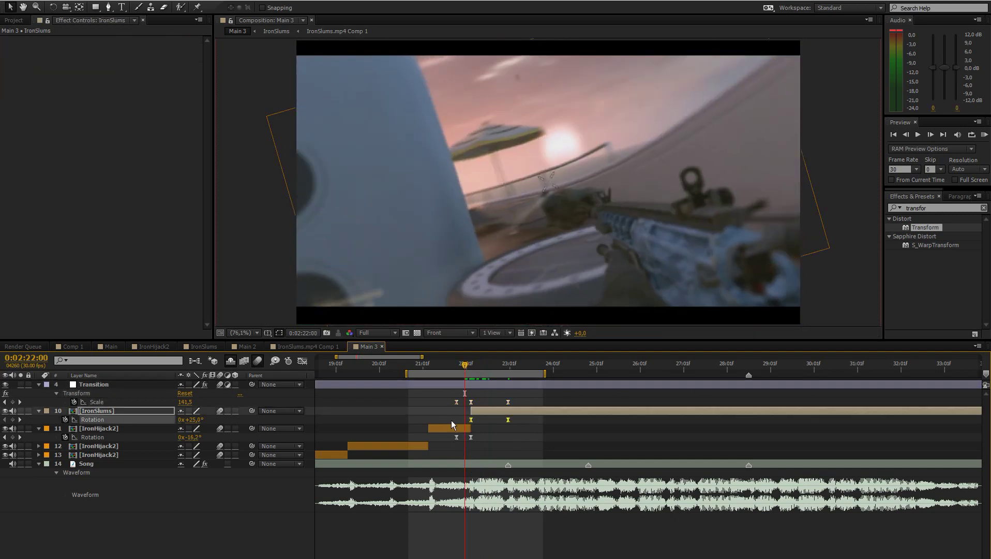
pyautogui.click(302, 361)
pyautogui.moveTo(472, 398)
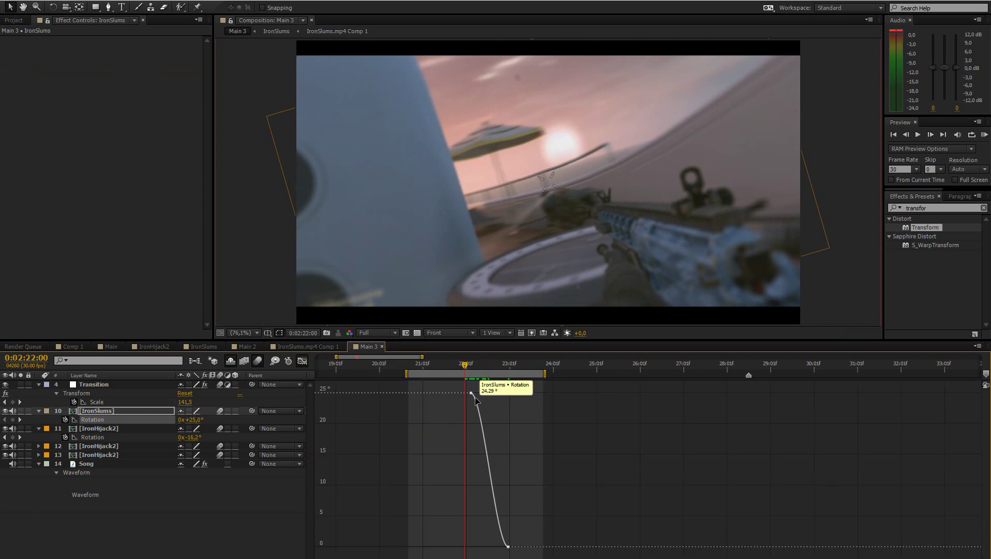
pyautogui.click(473, 393)
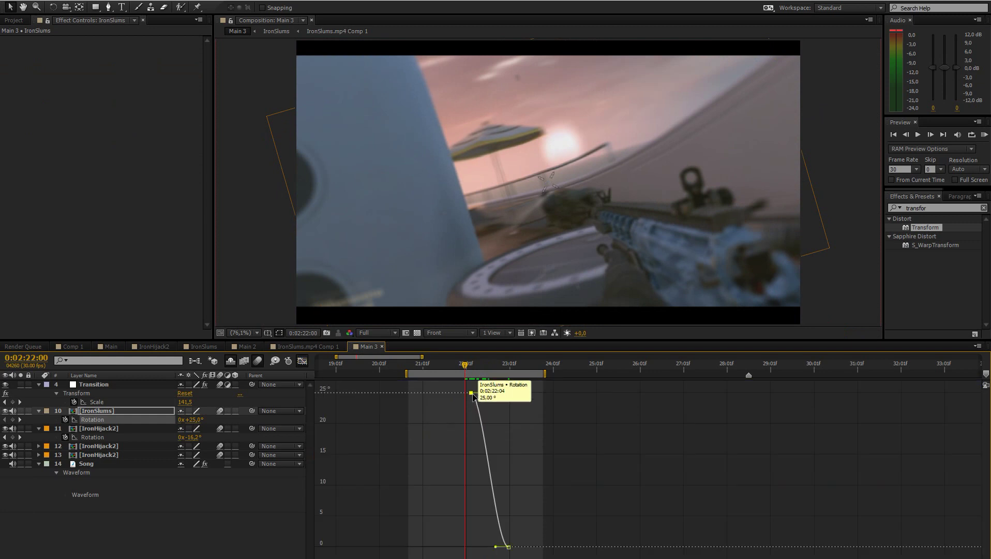
pyautogui.click(302, 360)
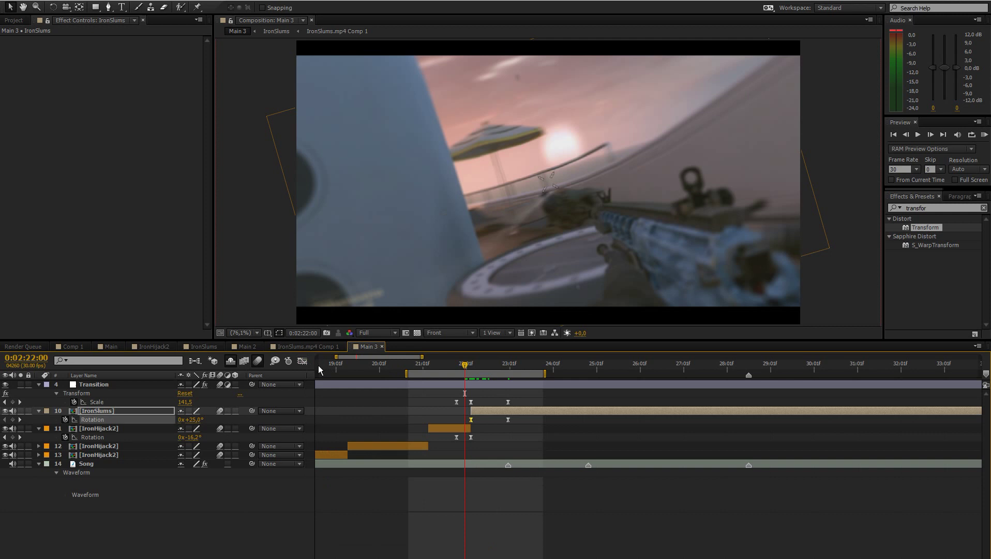
pyautogui.moveTo(535, 437)
pyautogui.mouseDown()
pyautogui.moveTo(553, 421)
pyautogui.moveTo(538, 419)
pyautogui.mouseUp()
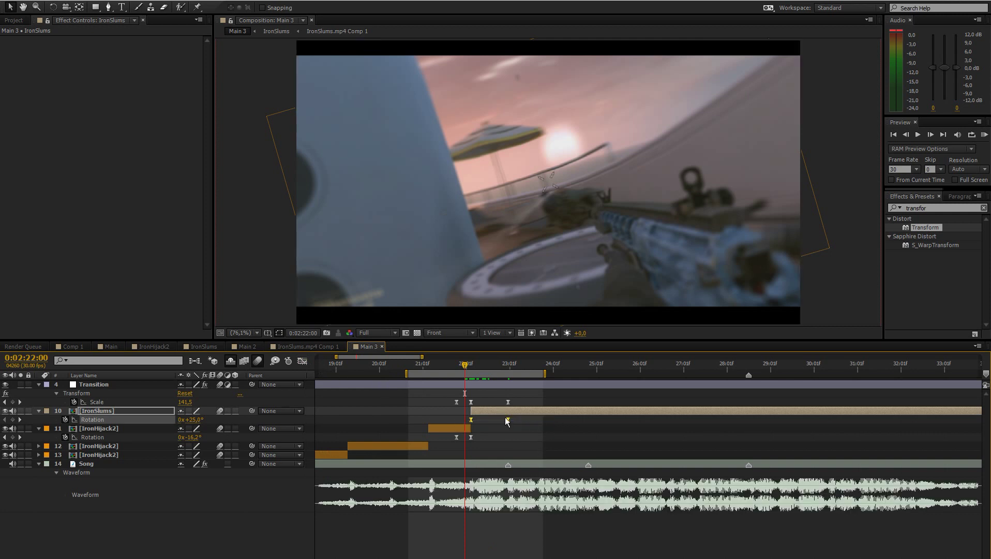
pyautogui.click(303, 361)
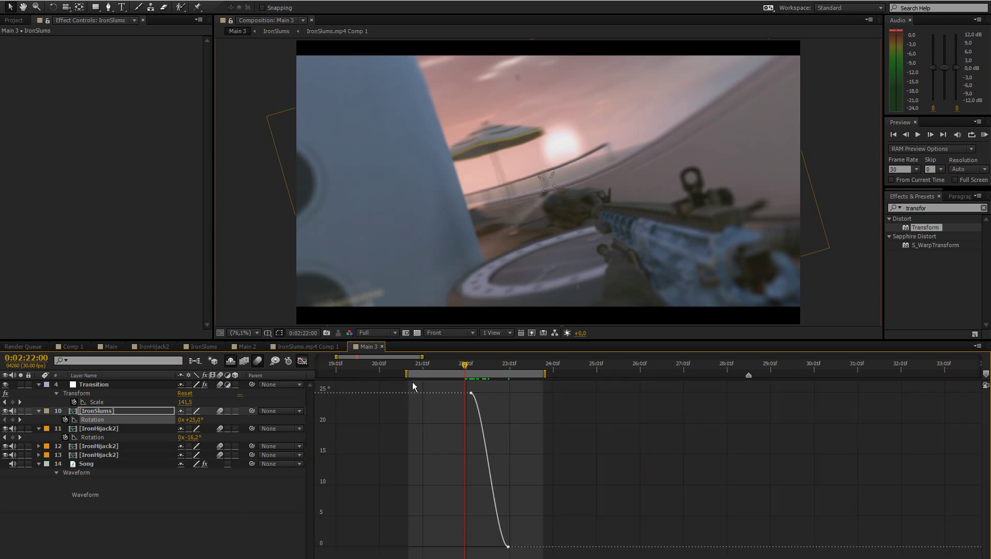
pyautogui.click(473, 365)
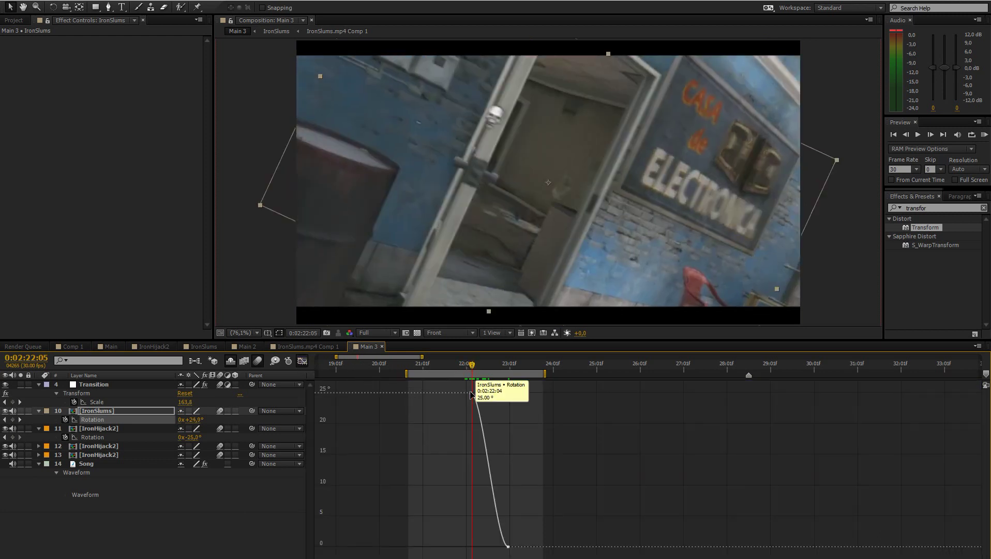
pyautogui.click(471, 393)
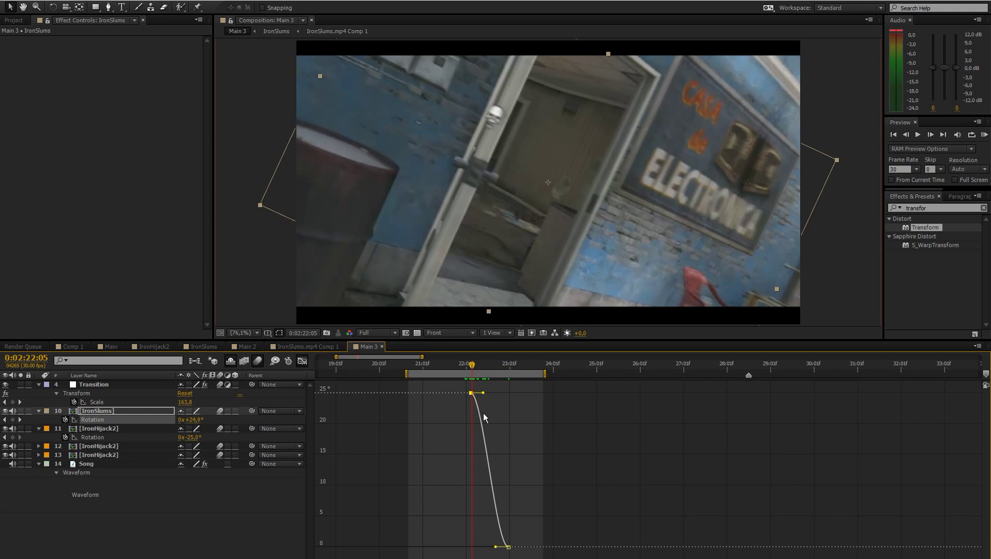
pyautogui.moveTo(482, 393); pyautogui.dragTo(460, 519)
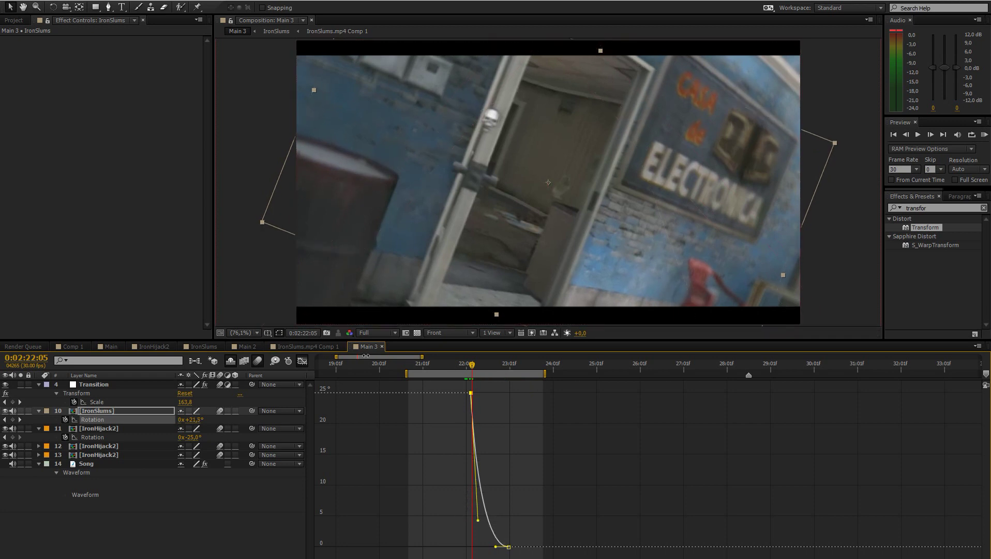
pyautogui.click(302, 360)
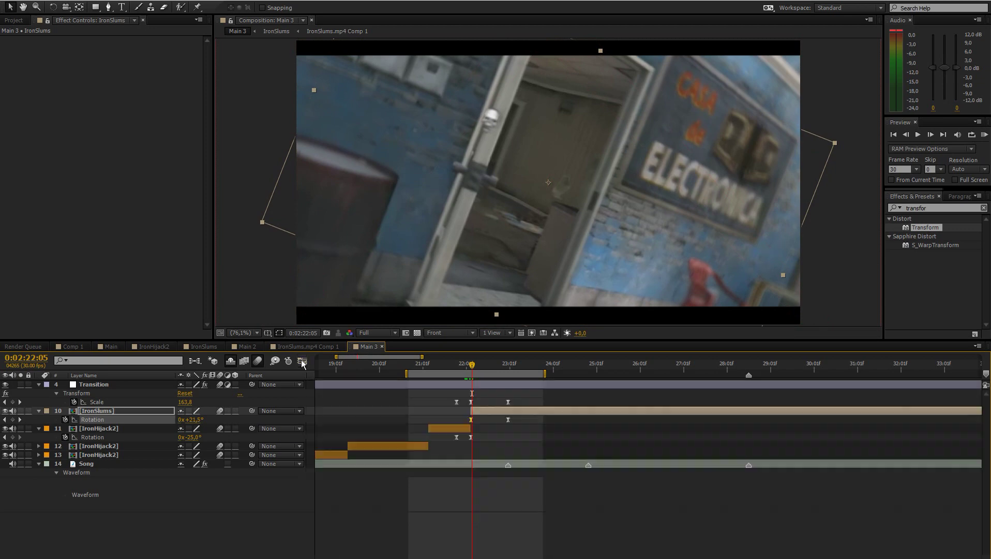
# Step: Show the Transition layer's Scale keyframes in the Graph Editor, fitted to view
pyautogui.click(508, 401)
pyautogui.moveTo(472, 402); pyautogui.dragTo(468, 401)
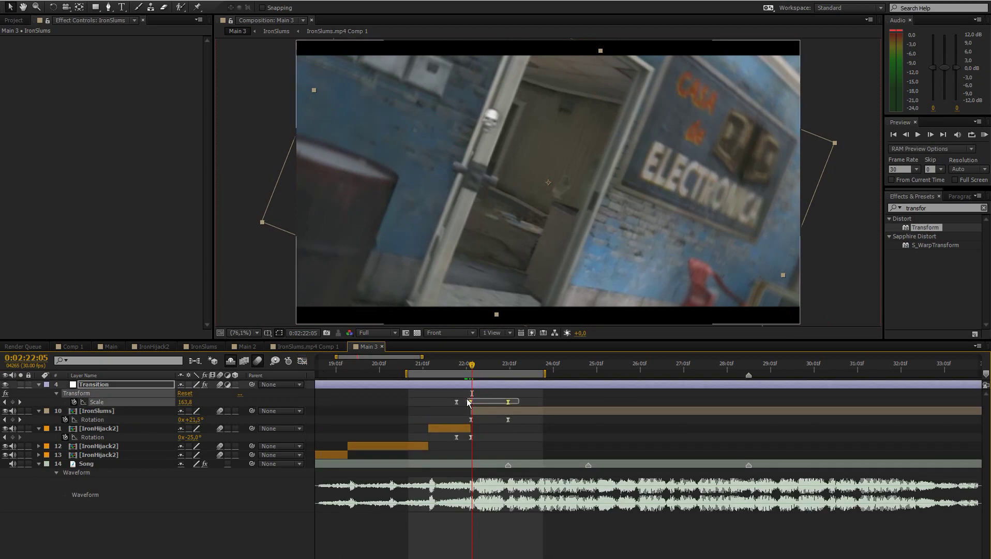
pyautogui.click(303, 360)
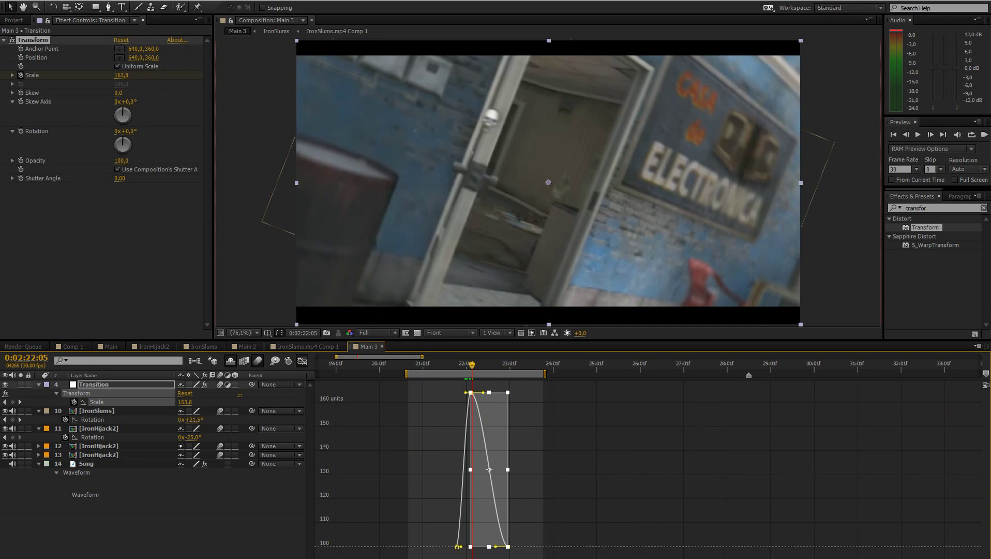
pyautogui.press('shift+F')
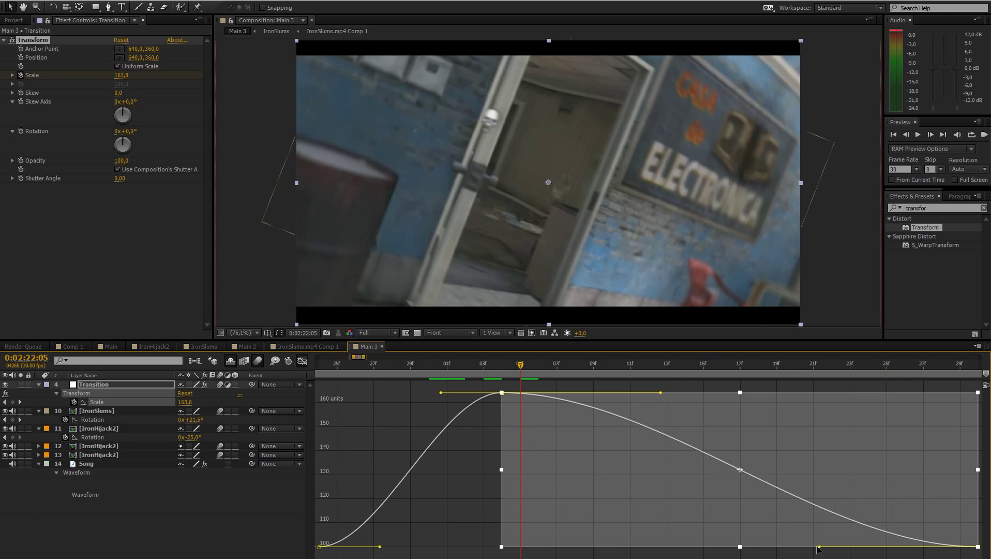
pyautogui.moveTo(819, 546); pyautogui.dragTo(652, 547)
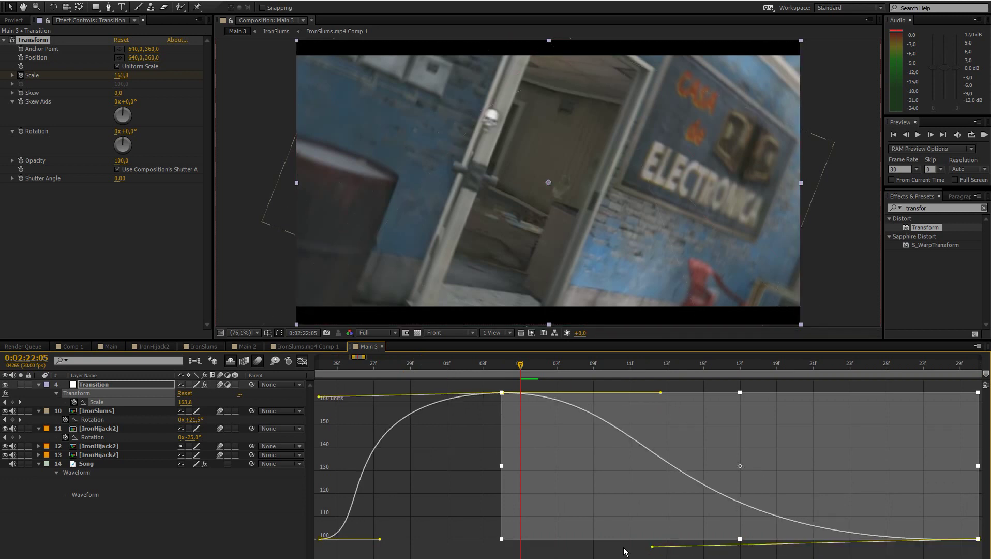
pyautogui.hotkey('ctrl', 'z')
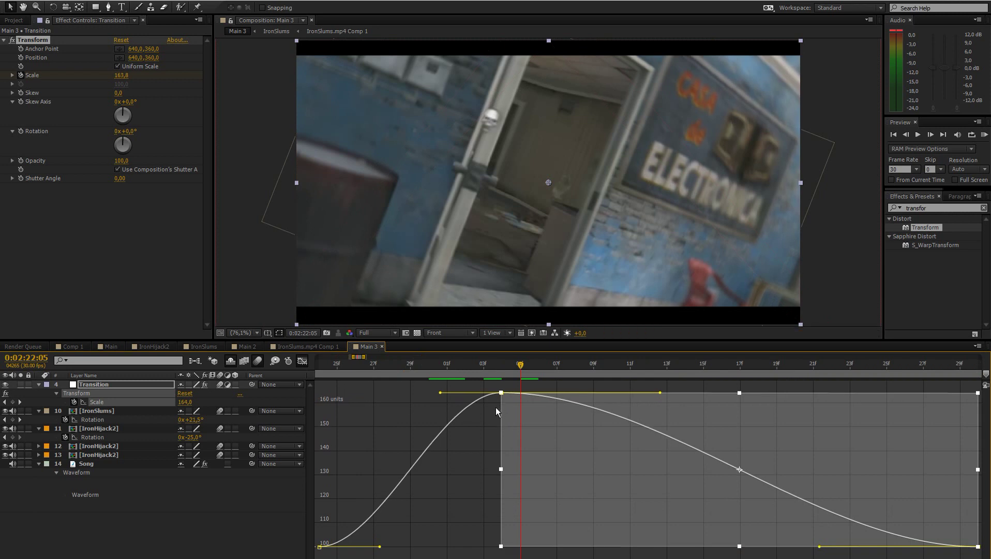
# Step: Drag the peak Scale keyframe's handles to steepen the rise into and fall from the peak
pyautogui.click(499, 400)
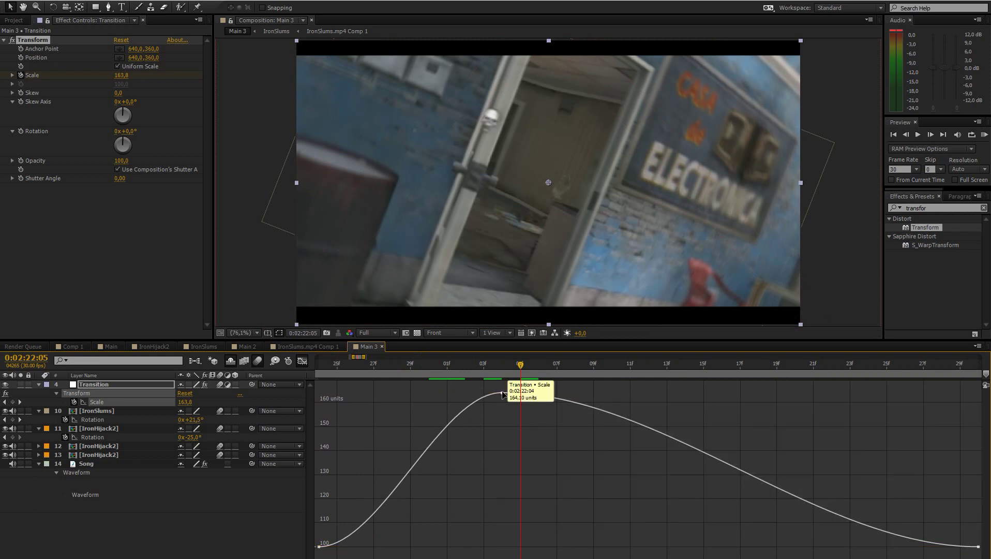
pyautogui.click(502, 393)
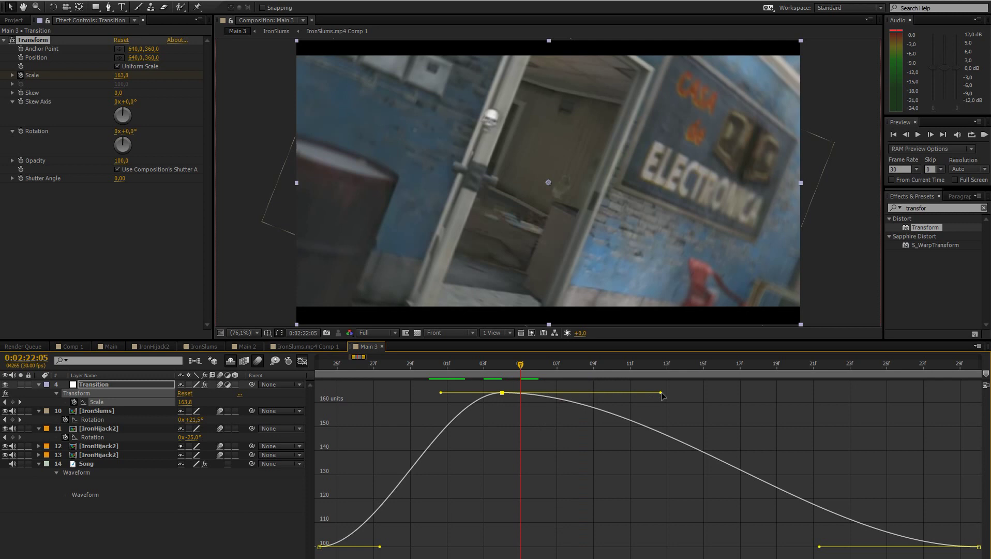
pyautogui.moveTo(662, 394); pyautogui.dragTo(631, 488)
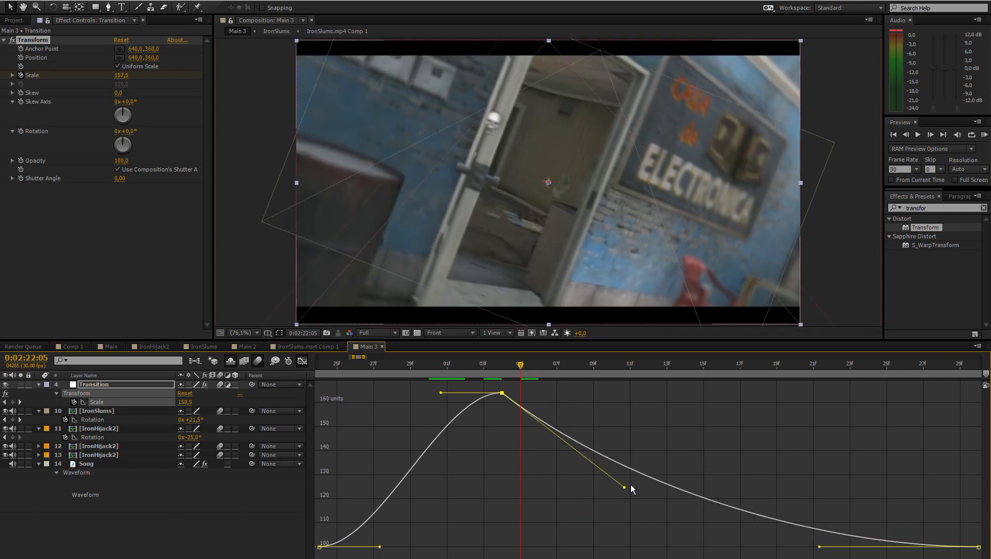
pyautogui.moveTo(824, 552); pyautogui.dragTo(802, 534)
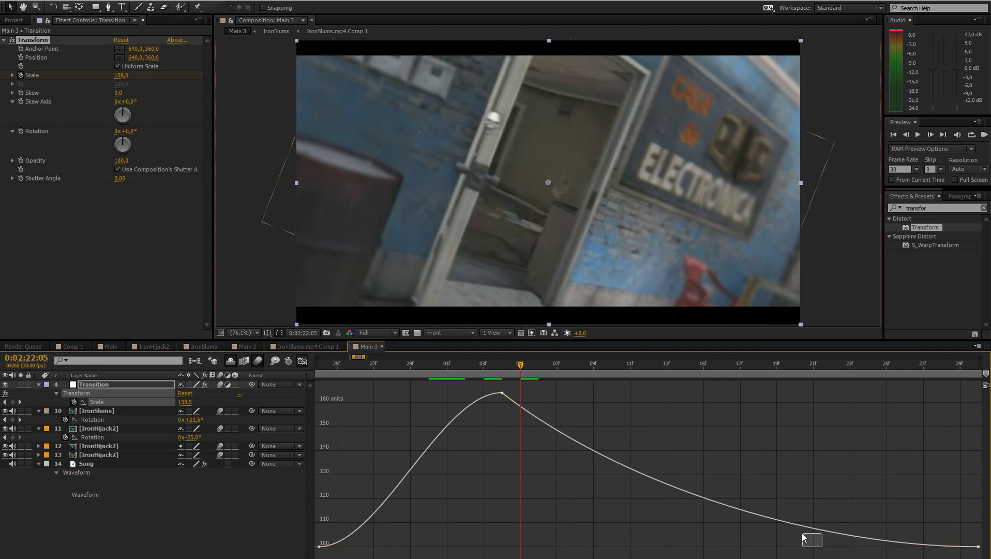
pyautogui.click(502, 393)
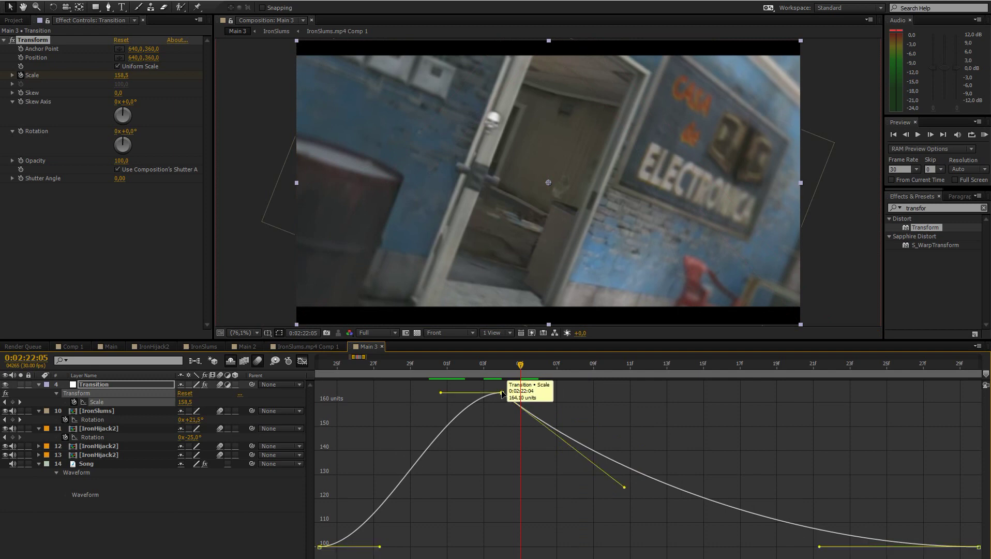
pyautogui.moveTo(441, 396); pyautogui.dragTo(506, 534)
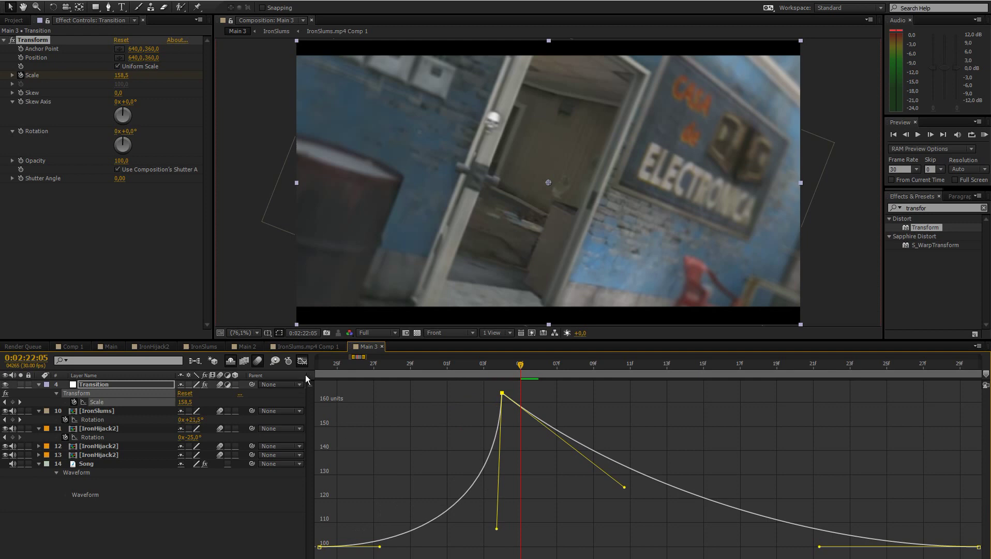
pyautogui.click(304, 365)
# Step: Reshape IronHijack2's Rotation curve with a long ease-out from 0° and sharp plunge to −25°
pyautogui.scroll(-4, 496, 458)
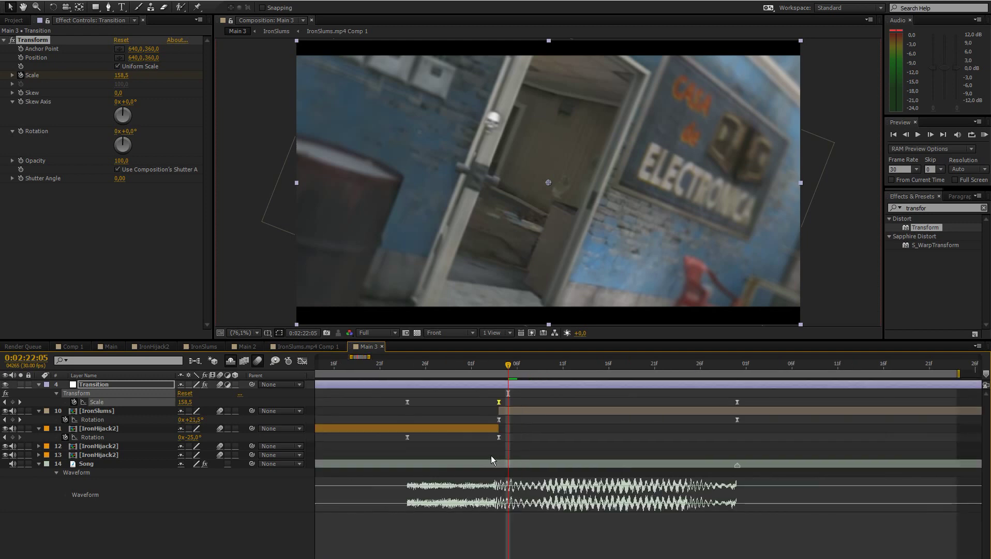
pyautogui.click(452, 437)
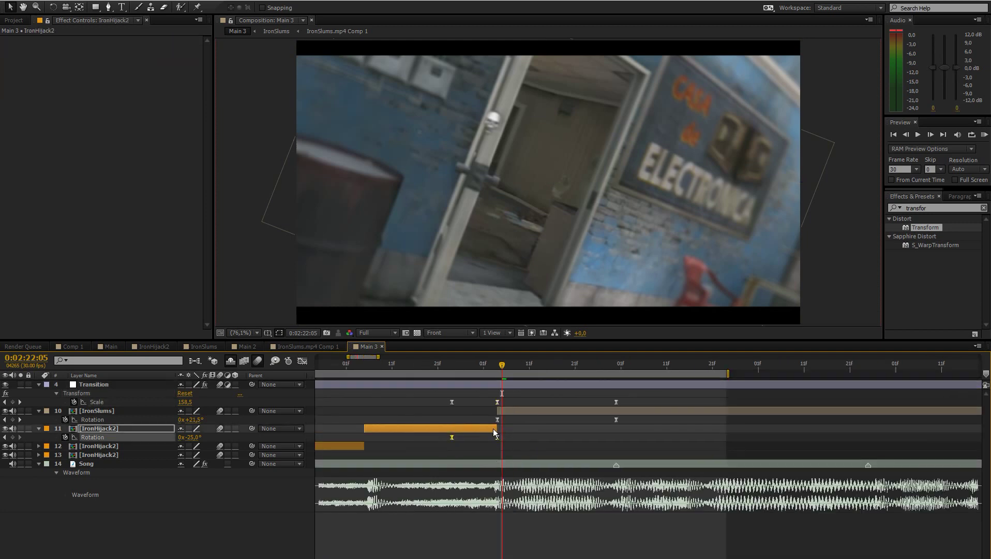
pyautogui.click(303, 361)
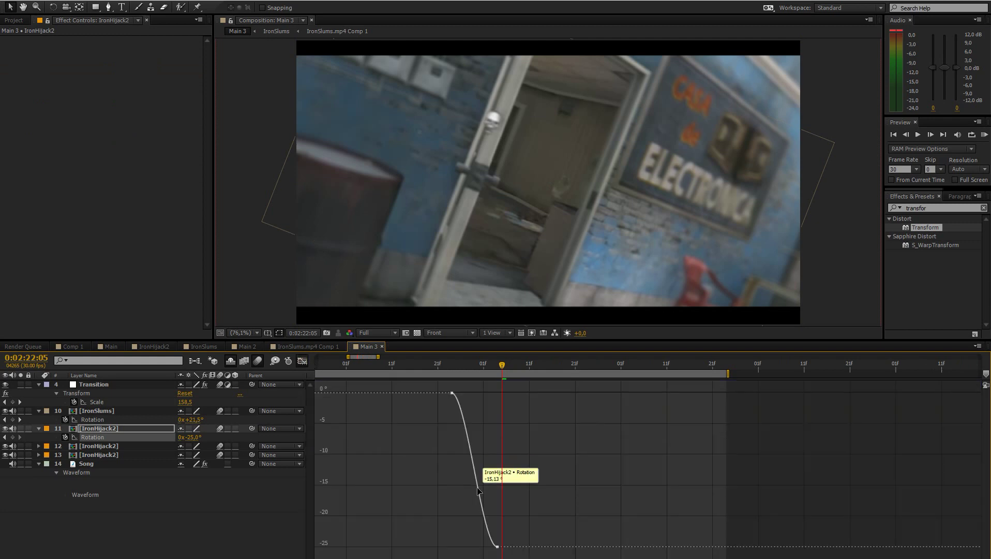
pyautogui.click(455, 396)
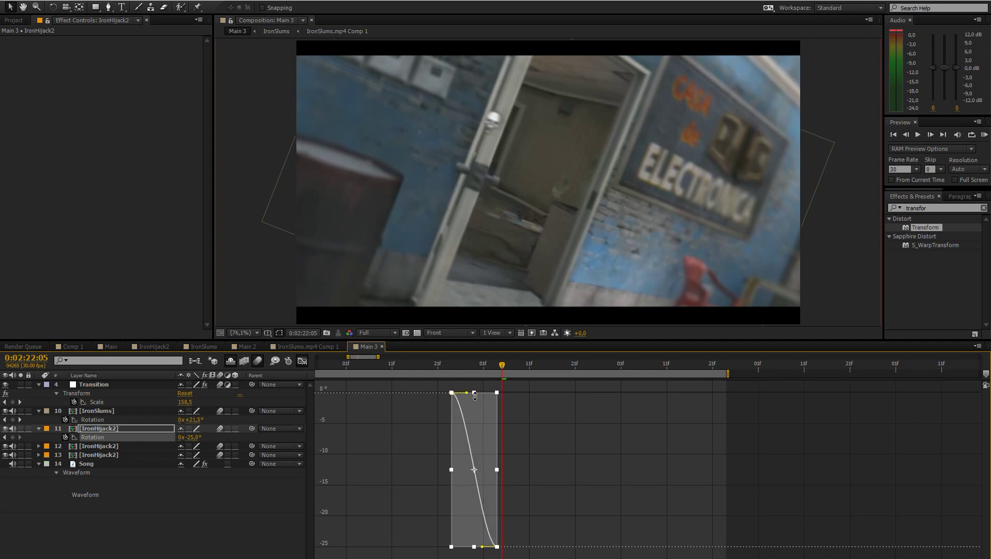
pyautogui.moveTo(467, 392); pyautogui.dragTo(501, 396)
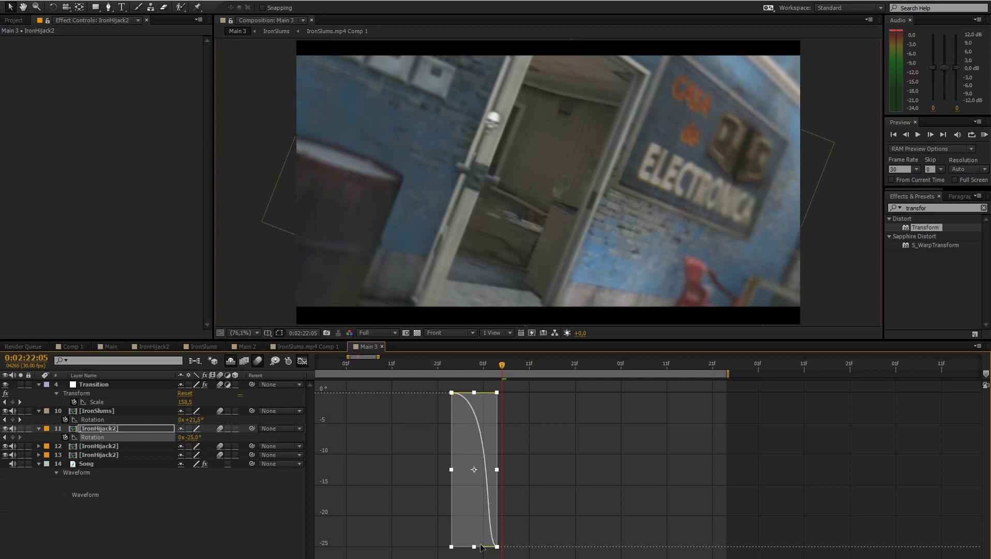
pyautogui.moveTo(481, 546); pyautogui.dragTo(498, 474)
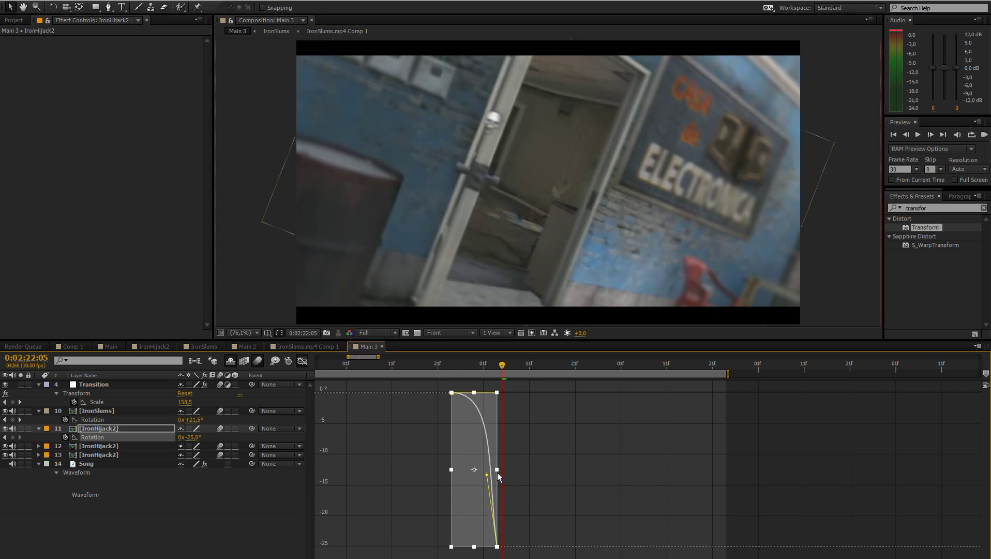
pyautogui.click(303, 360)
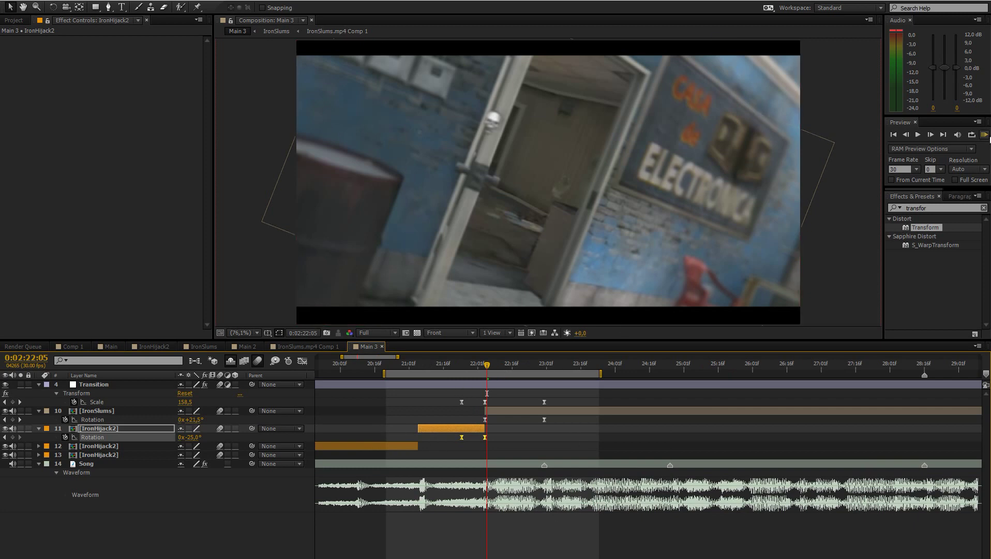
# Step: RAM-preview the finished spin-and-zoom transition, stop it, and select the Transition layer
pyautogui.click(986, 135)
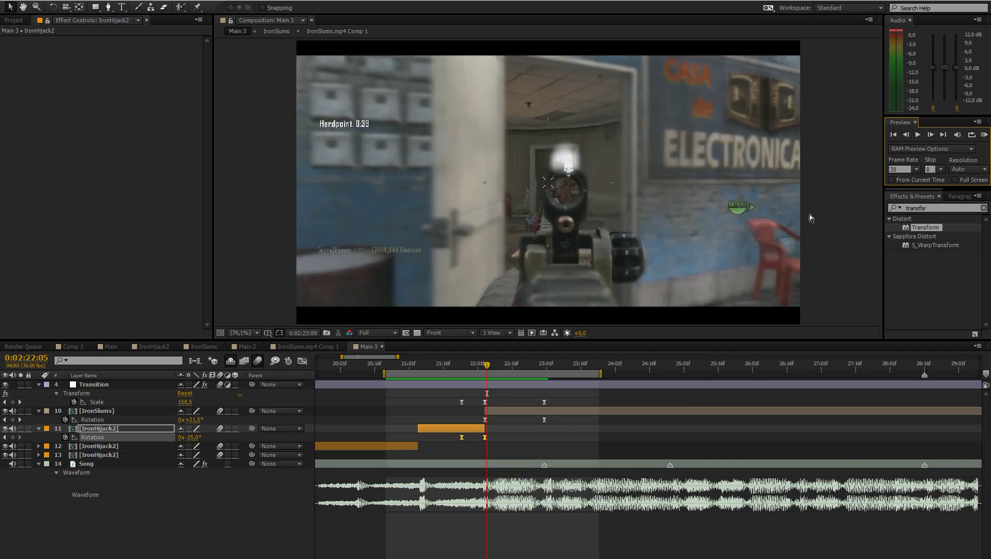
pyautogui.click(983, 136)
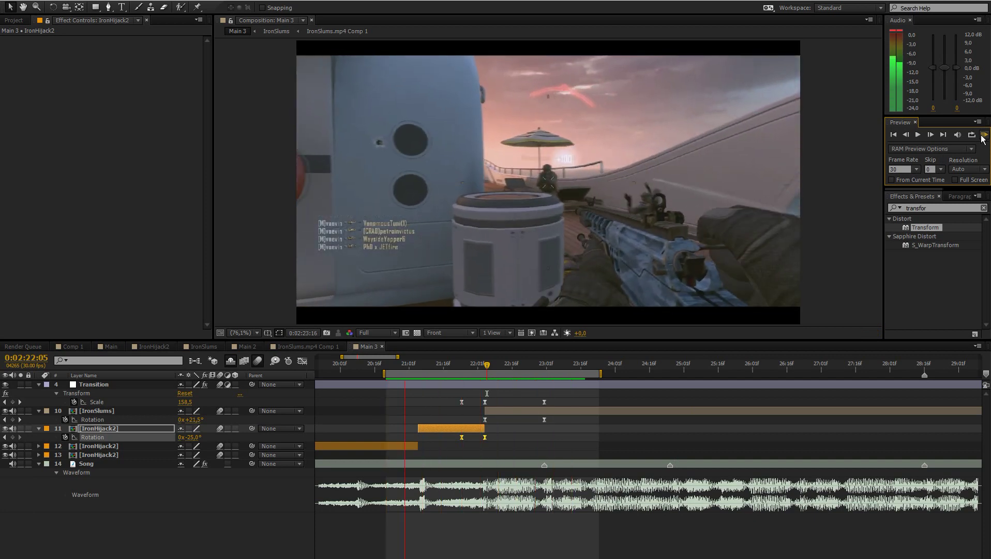
pyautogui.click(982, 136)
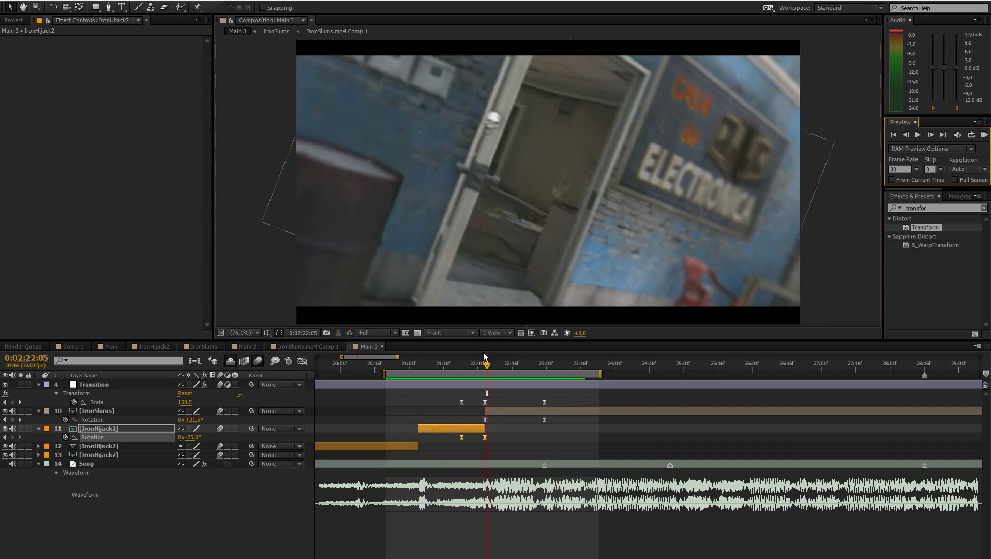
pyautogui.click(503, 383)
pyautogui.click(896, 207)
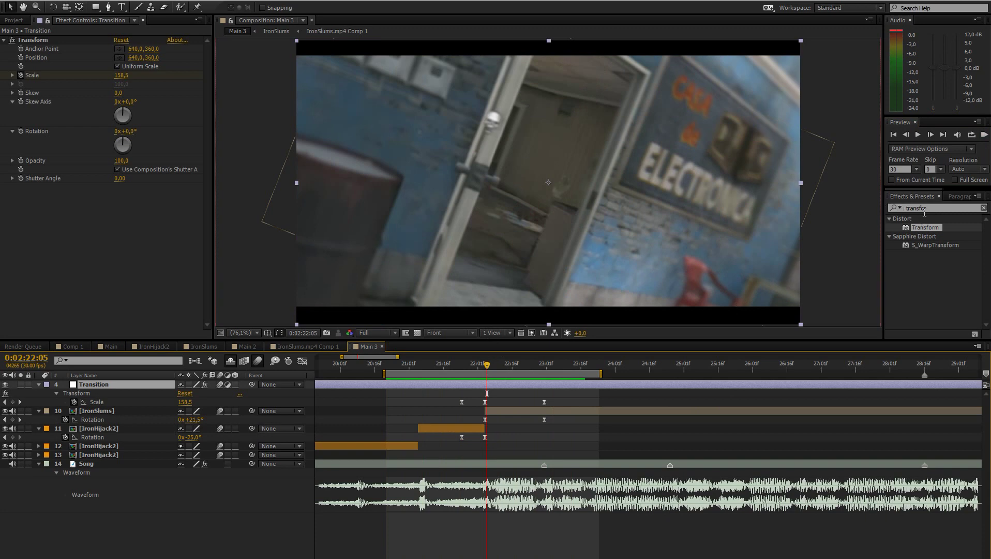
pyautogui.write('rsm')
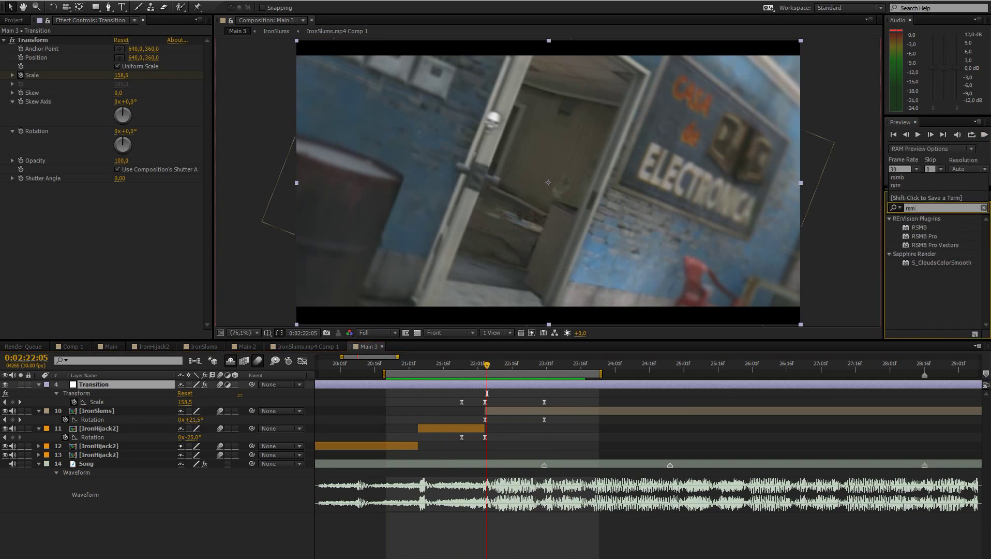
pyautogui.moveTo(920, 227); pyautogui.dragTo(140, 281)
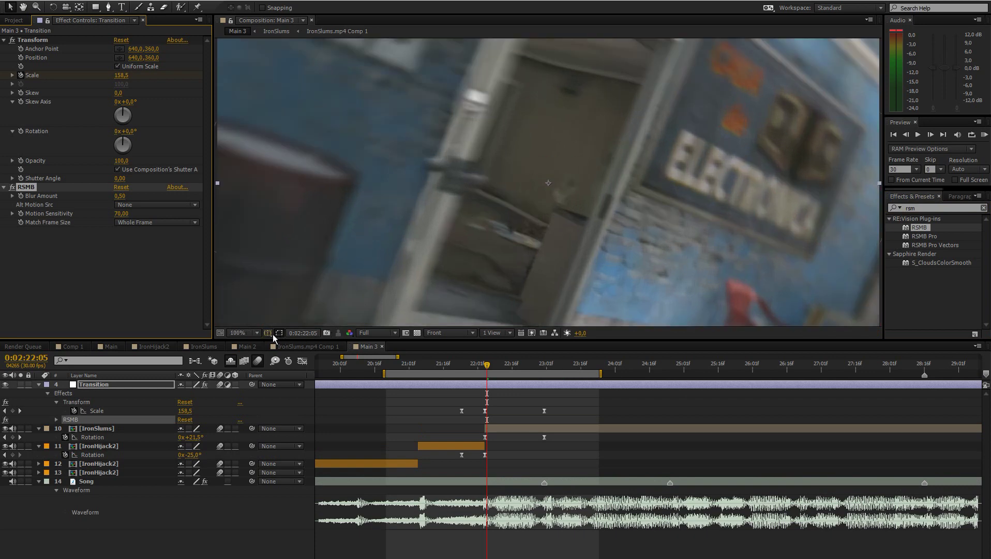
pyautogui.click(257, 331)
pyautogui.click(253, 342)
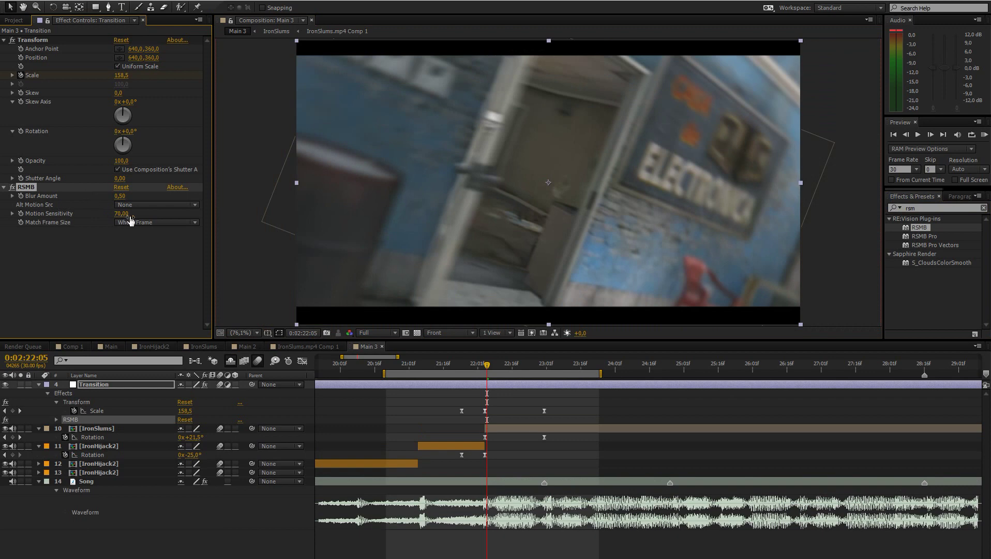
pyautogui.press('Delete')
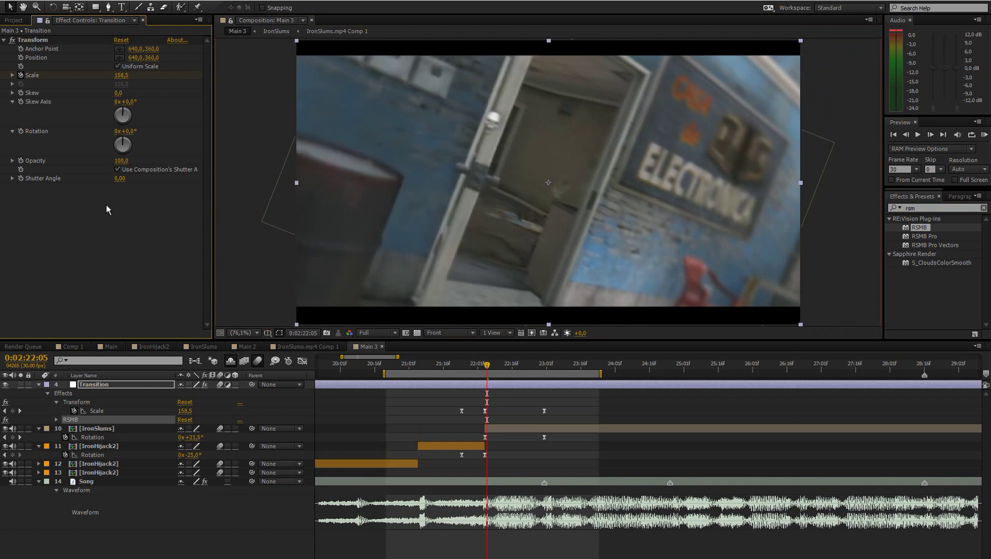
# Step: Deselect the Transition layer and scrub the cut into IronSlums to review the spin-and-zoom settling
pyautogui.click(498, 447)
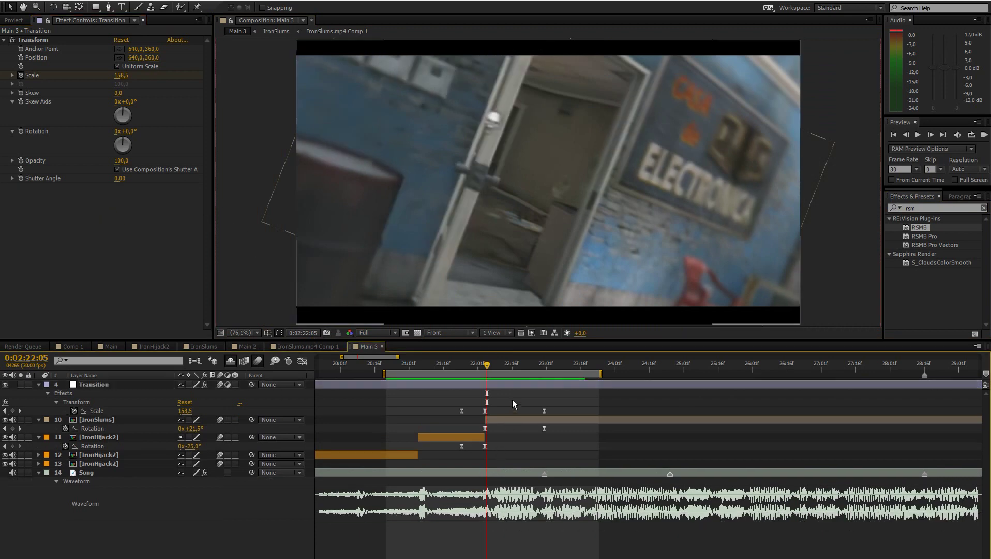
pyautogui.click(492, 366)
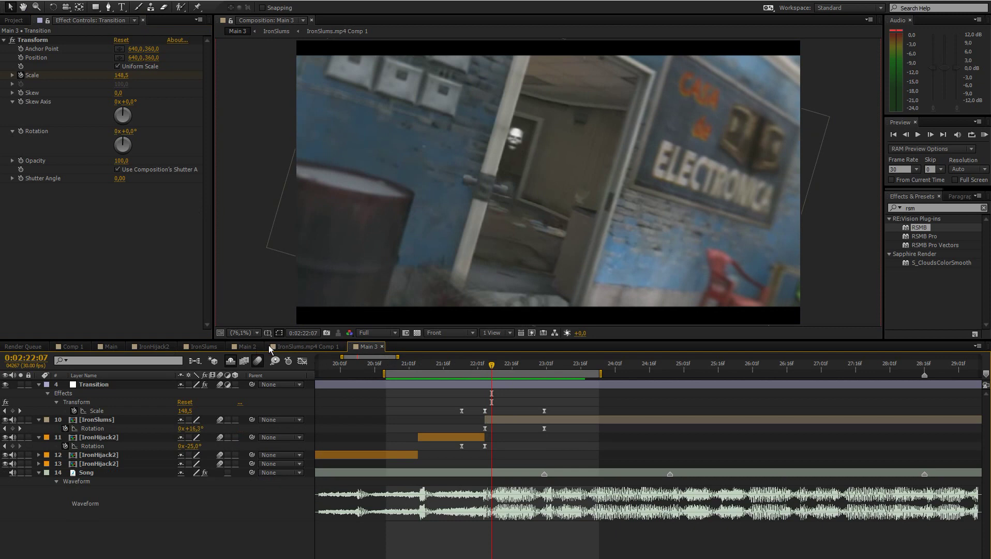
pyautogui.moveTo(461, 369); pyautogui.dragTo(514, 367)
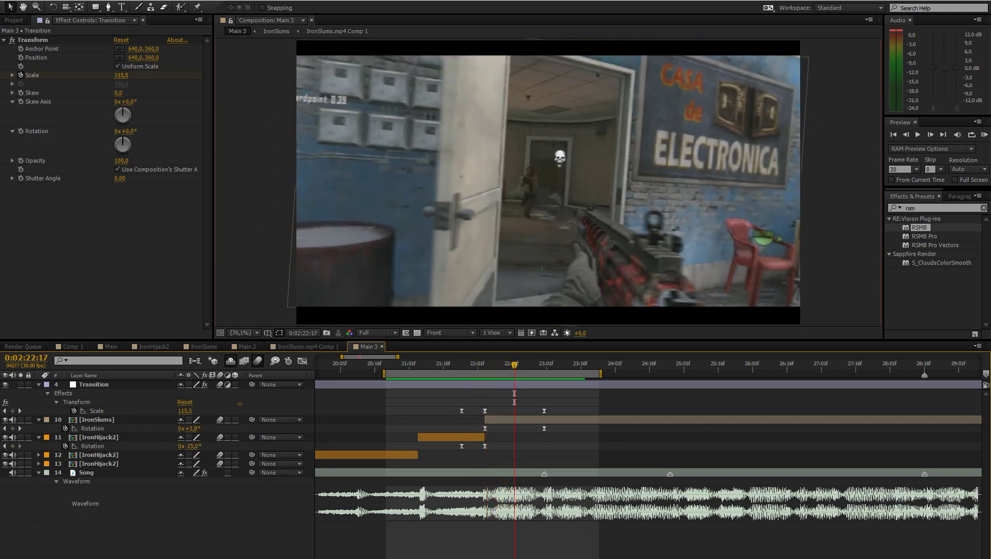